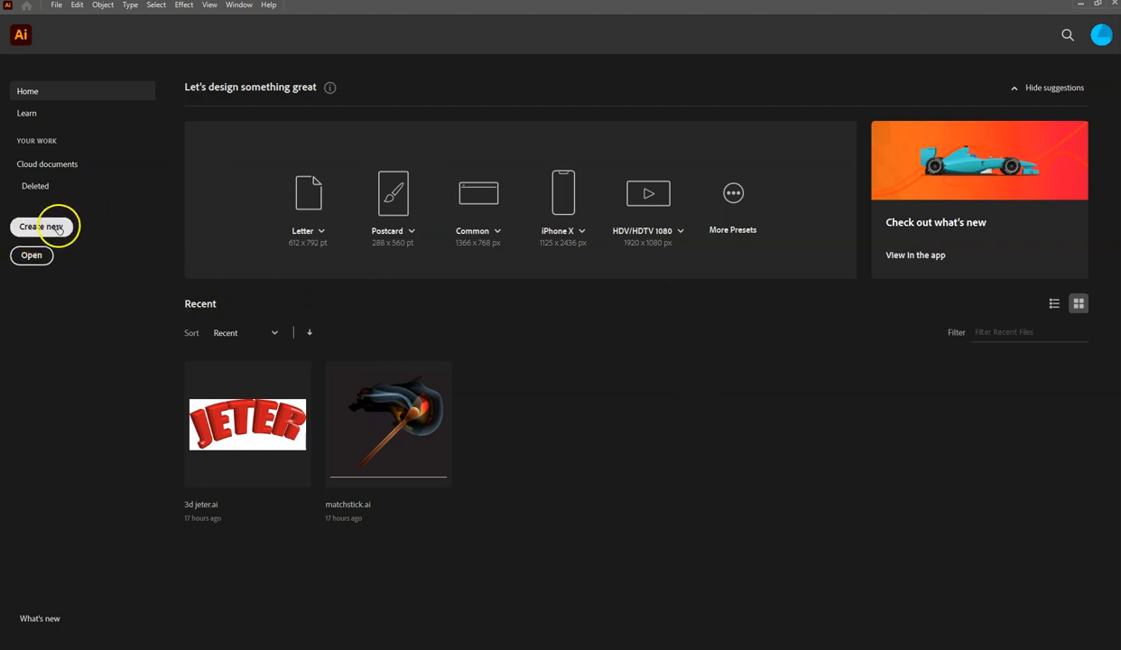
click(57, 5)
mouse_move(268, 5)
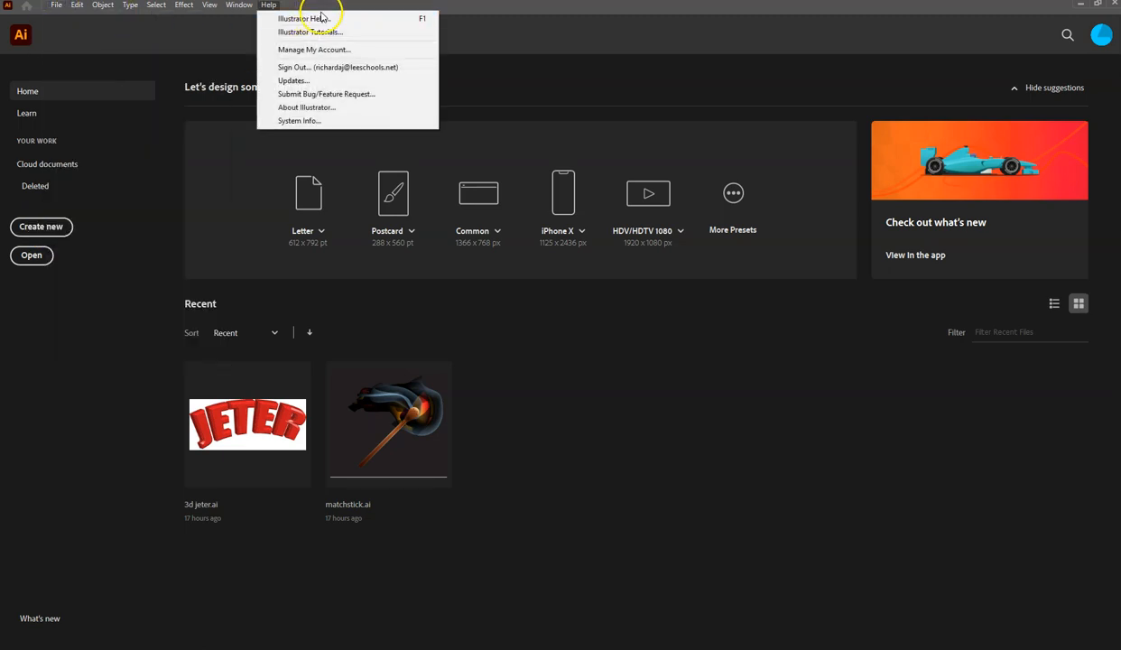
click(477, 12)
Start a new document and name it Typography Activity
click(45, 226)
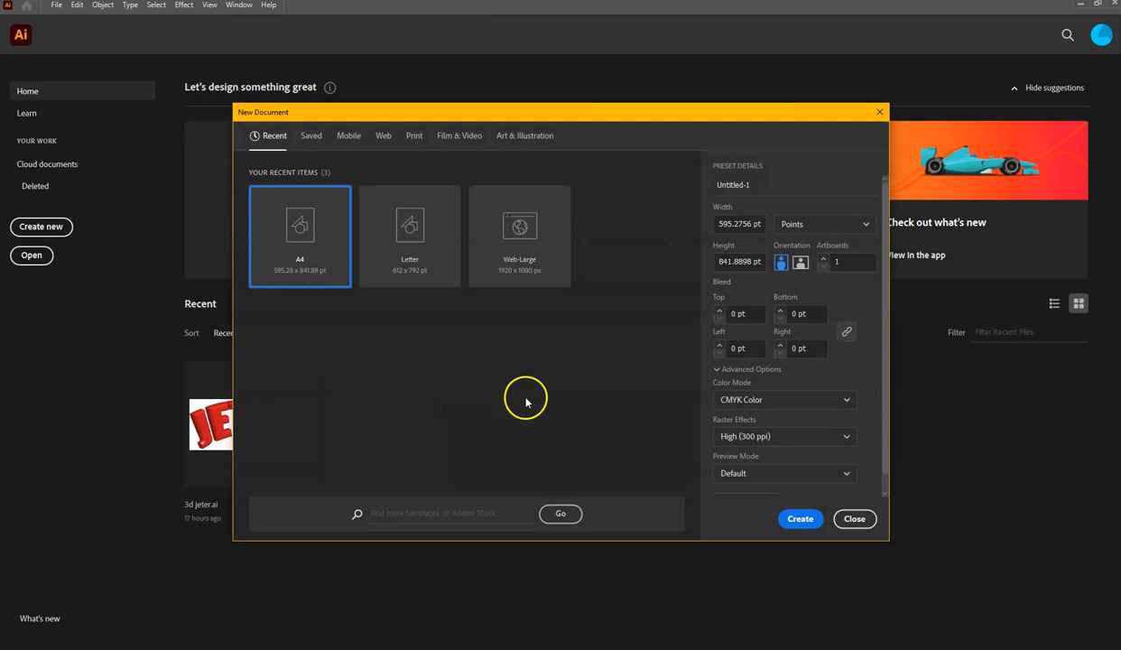
drag(340, 112, 213, 68)
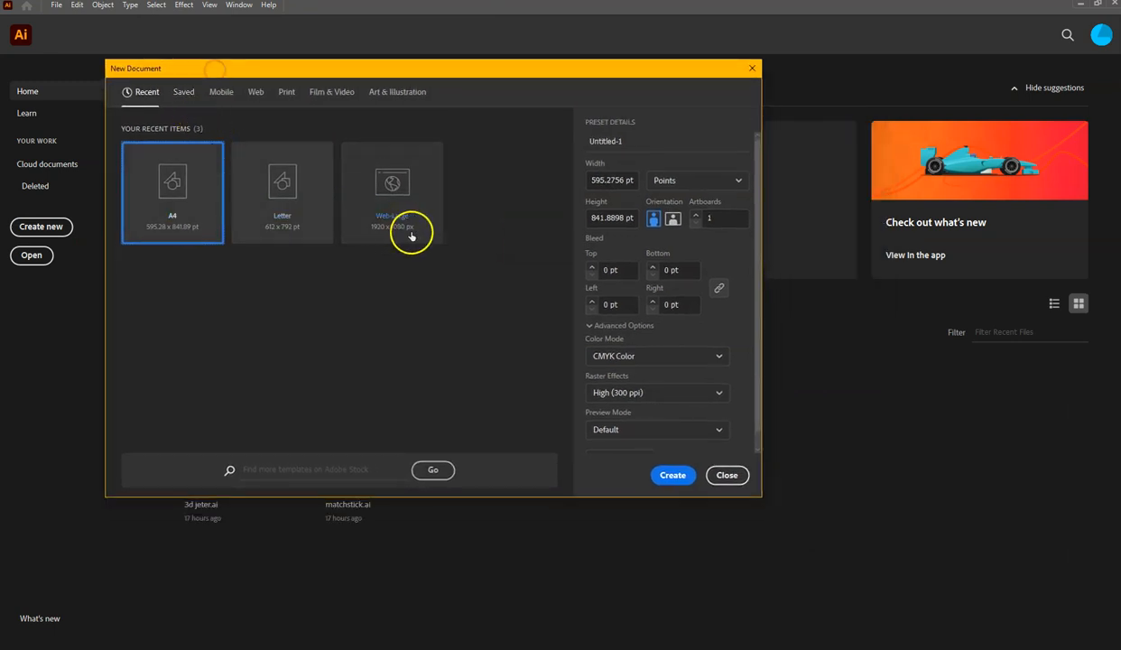
click(653, 141)
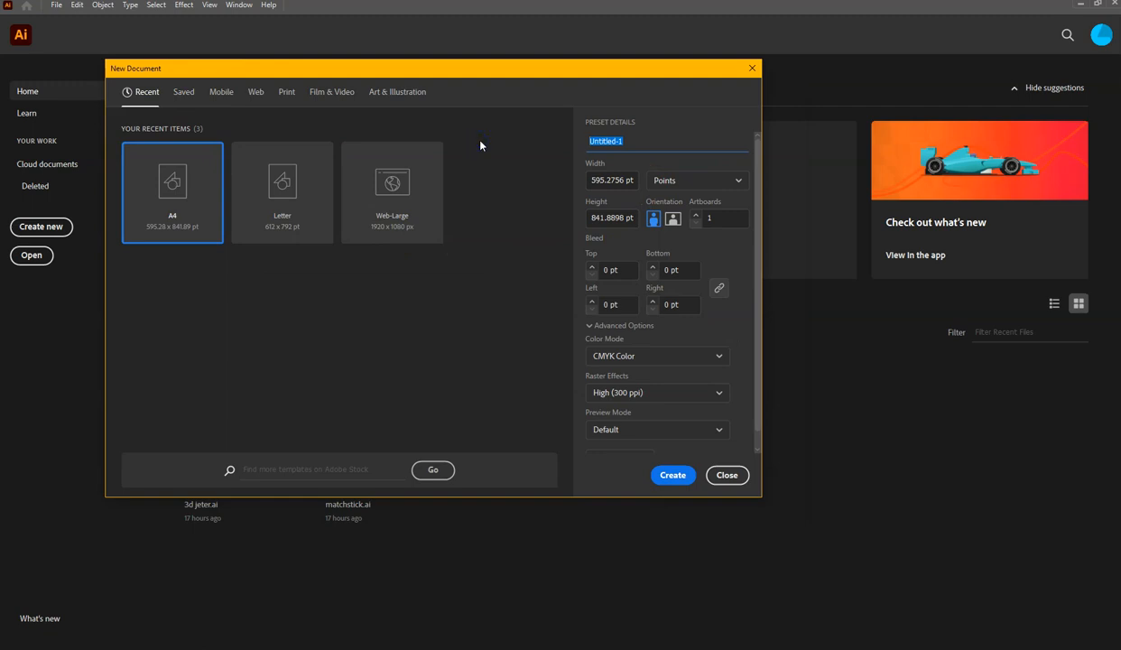
text(Typography Activity)
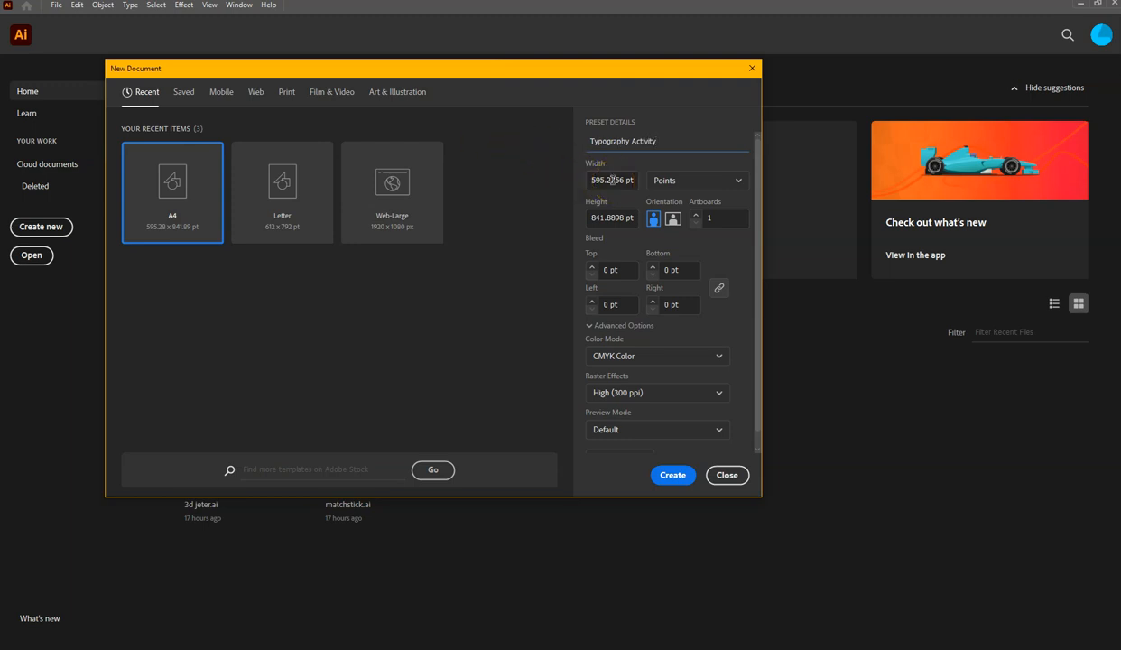
Set the new document's units to inches and its size to 7 in wide by 5 in high, landscape orientation
click(714, 180)
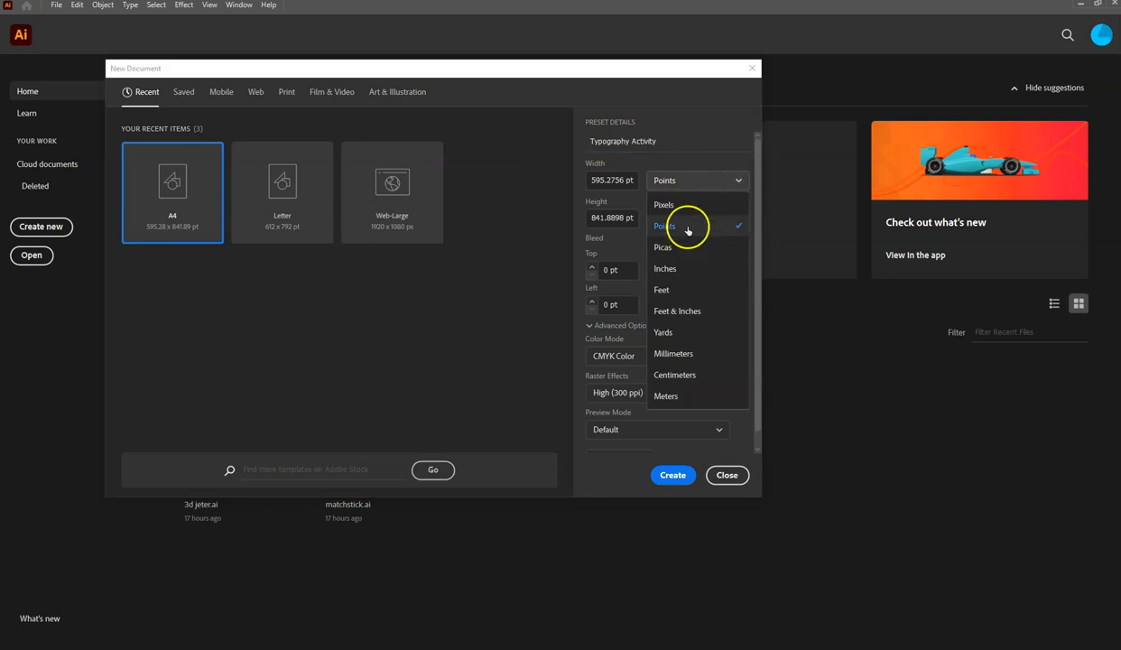
click(668, 269)
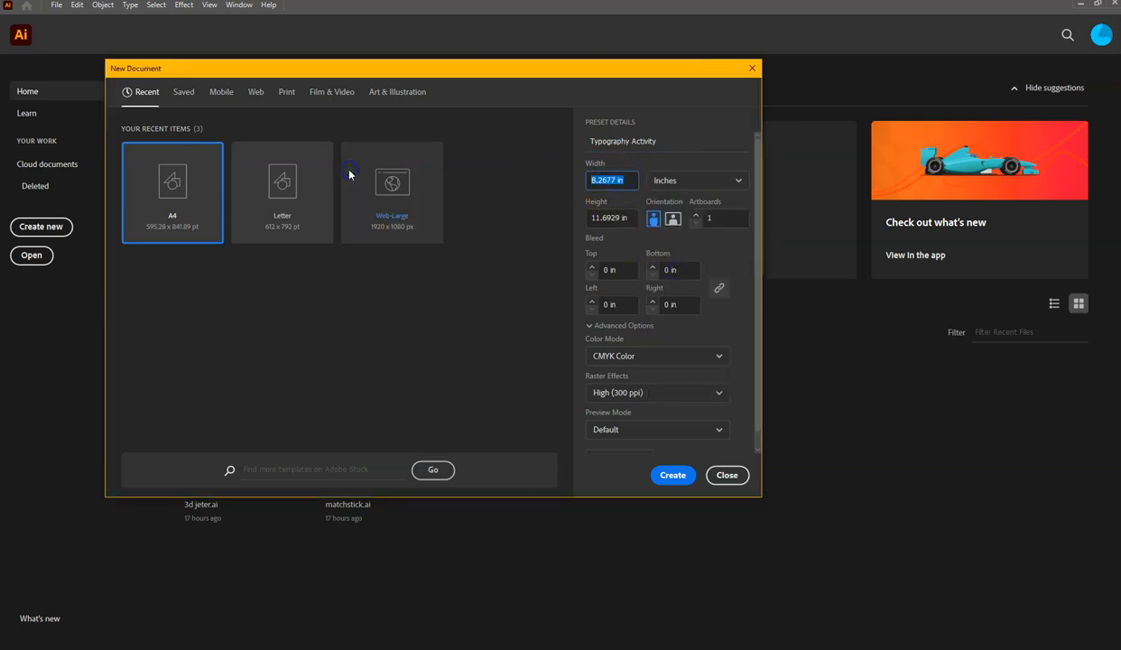
text(7)
click(630, 217)
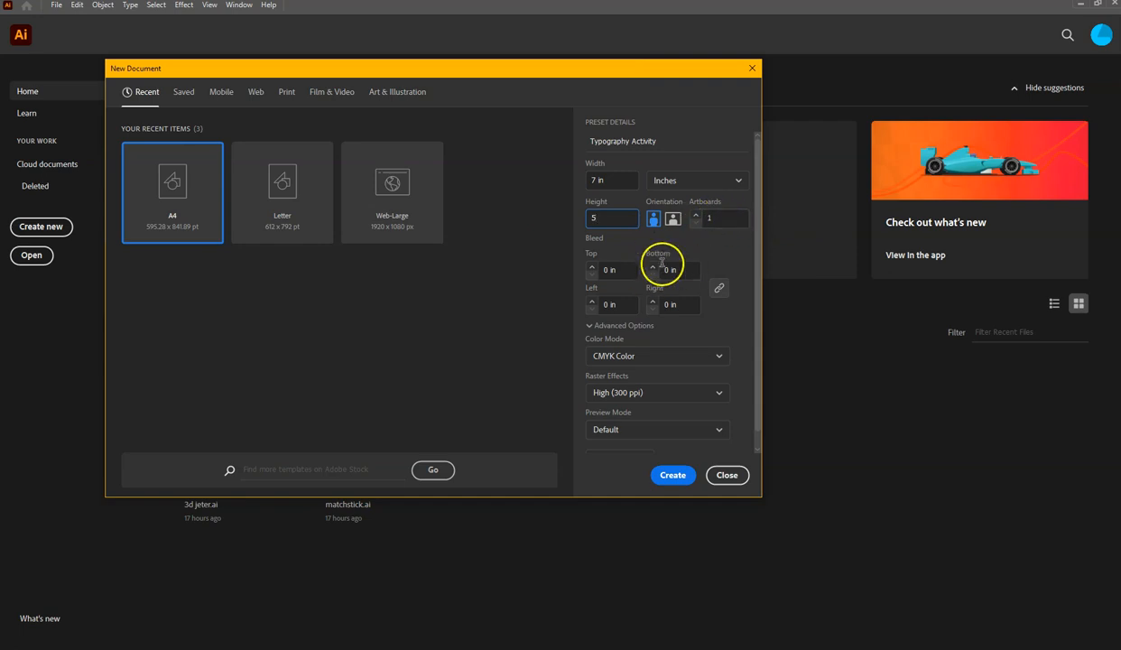
click(676, 221)
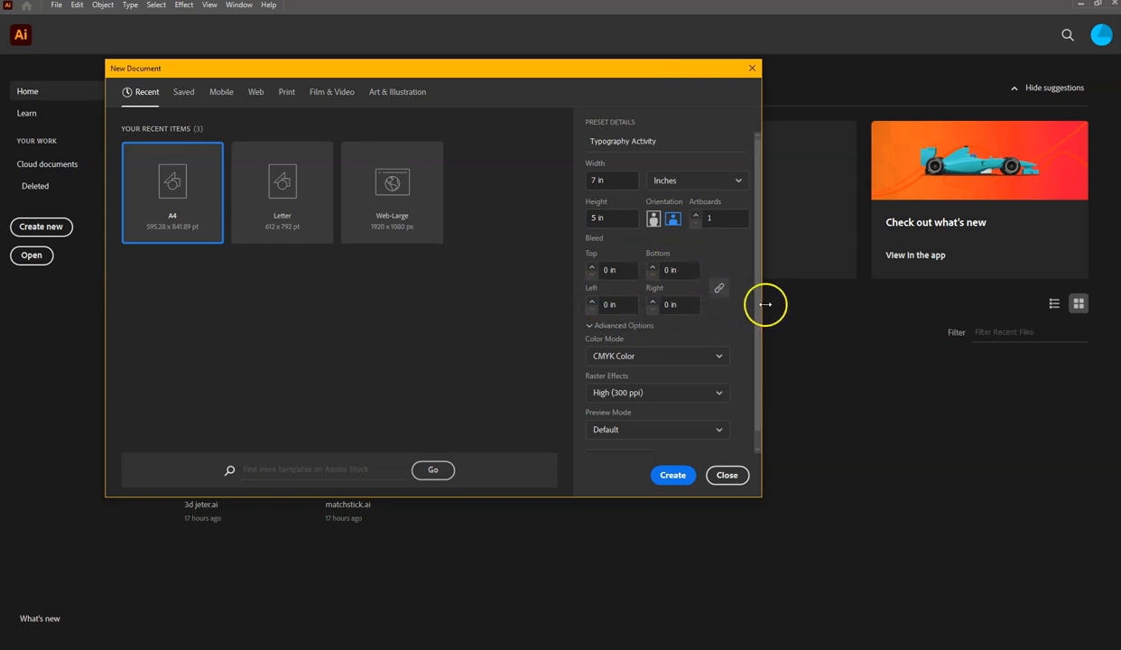
Set the color mode to RGB Color and create the document
click(712, 357)
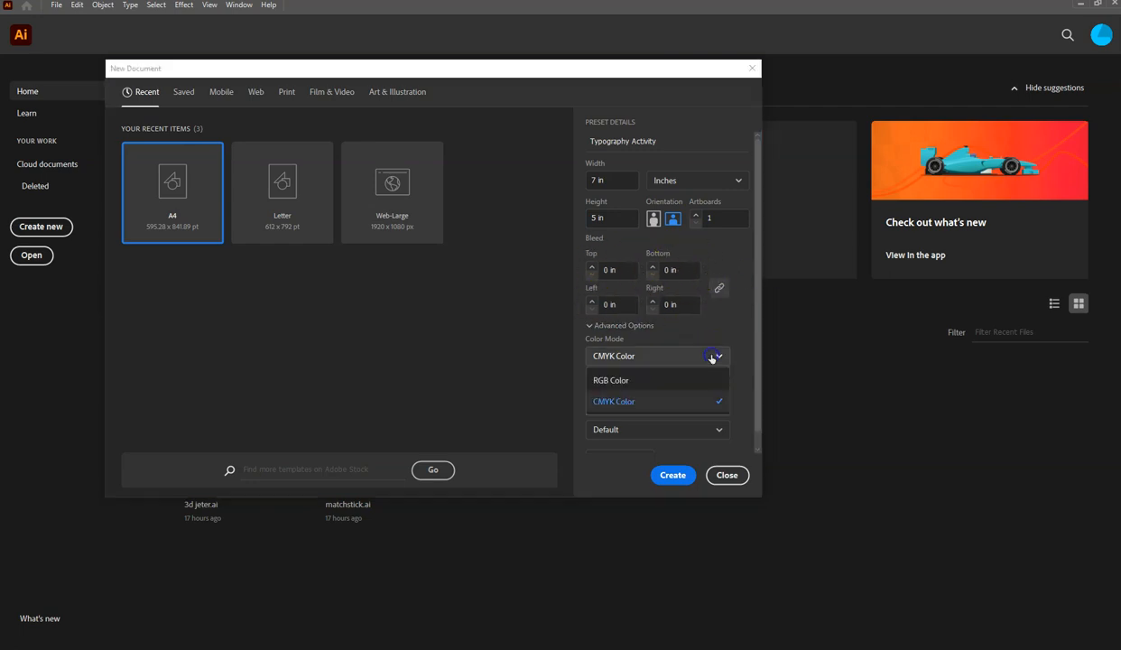
click(629, 382)
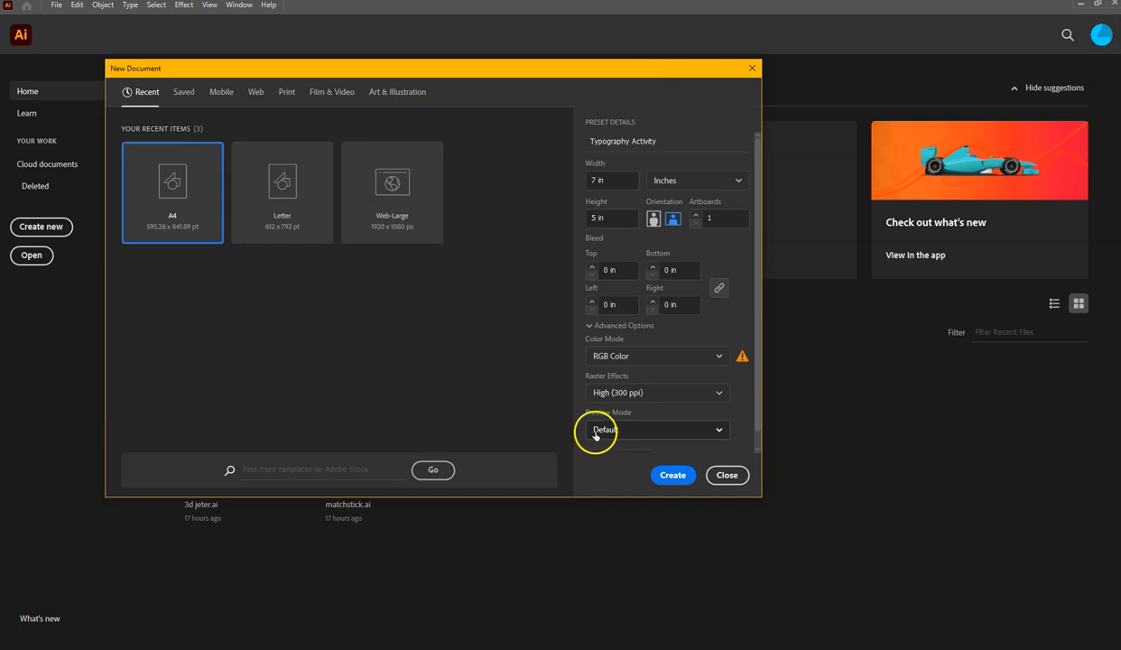
click(668, 477)
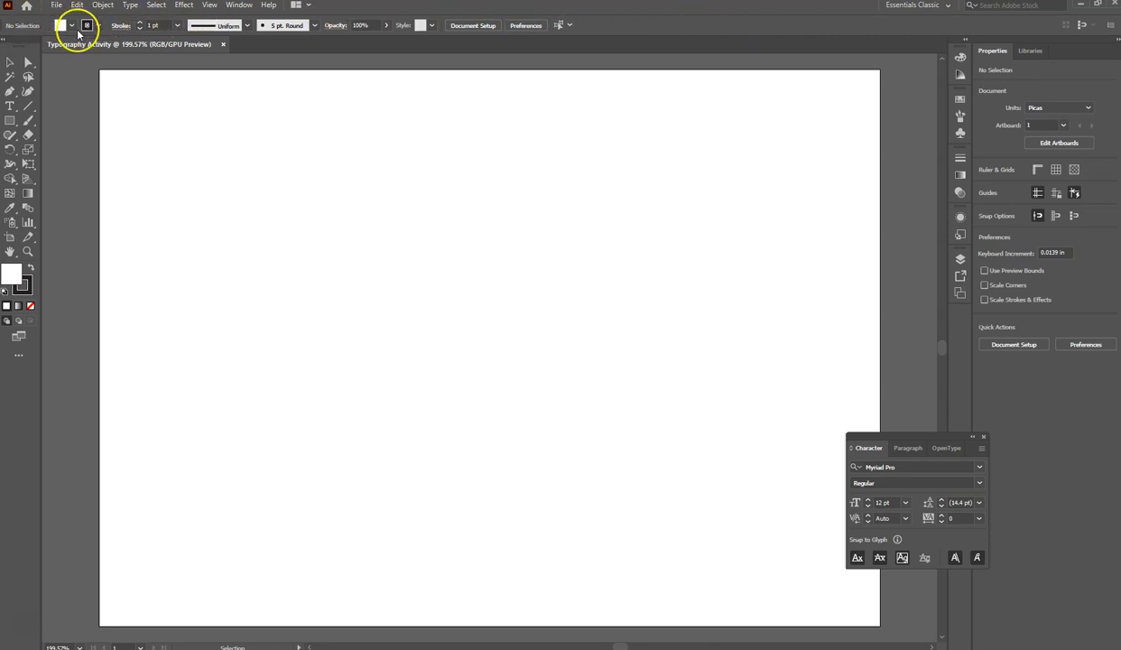
Choose the Essentials Classic workspace
click(241, 6)
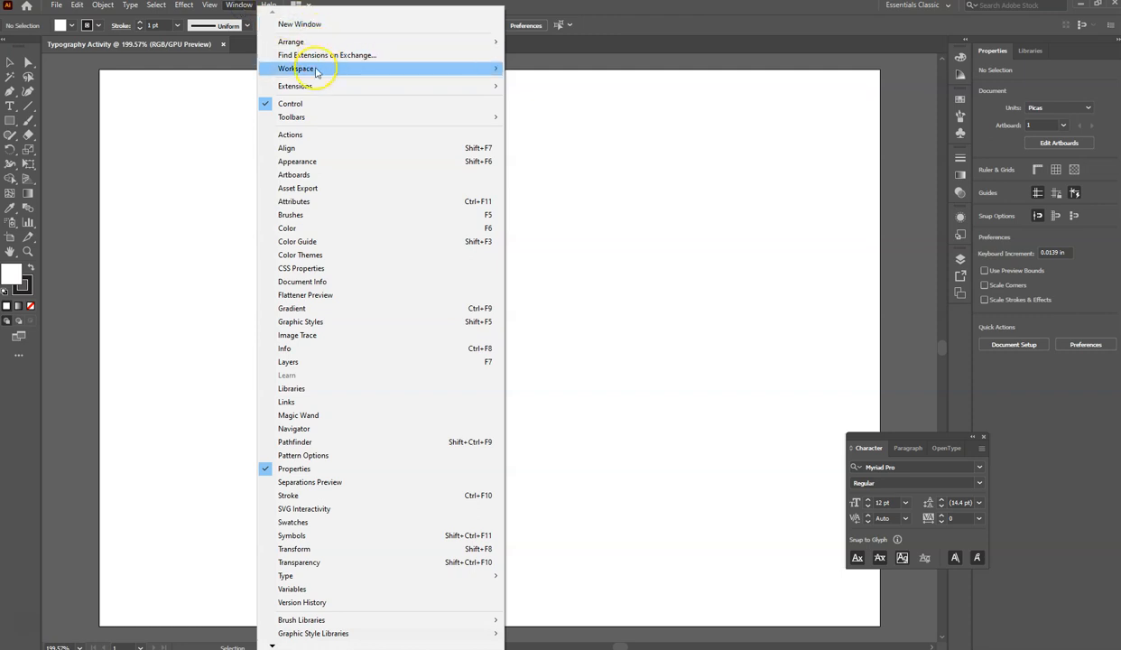
mouse_move(316, 71)
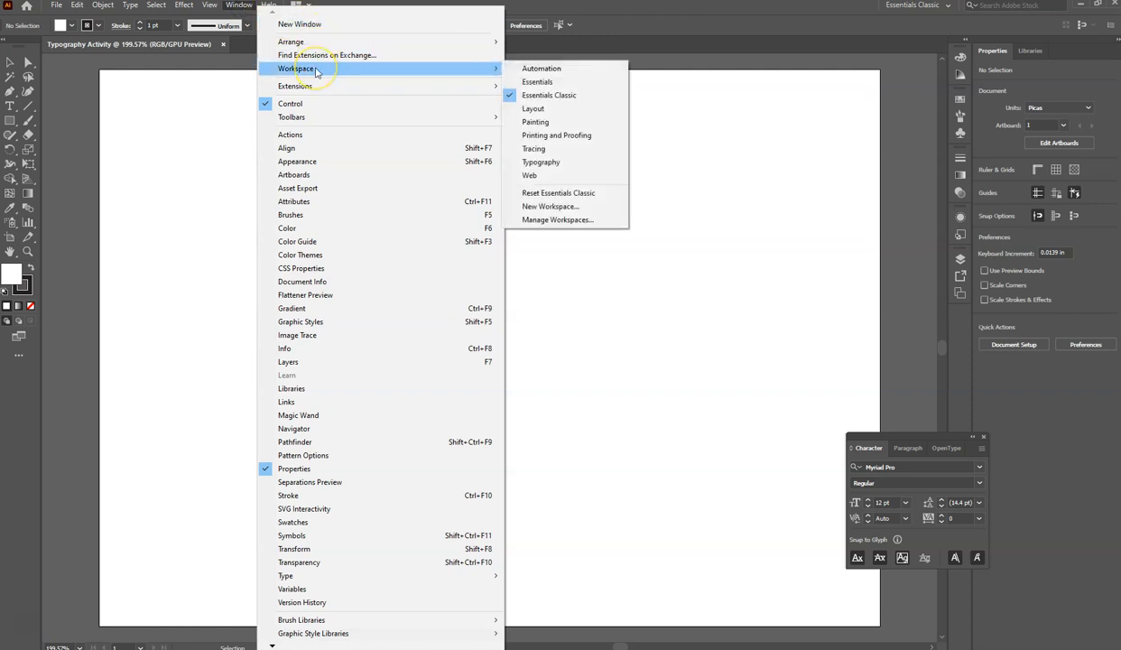
click(542, 95)
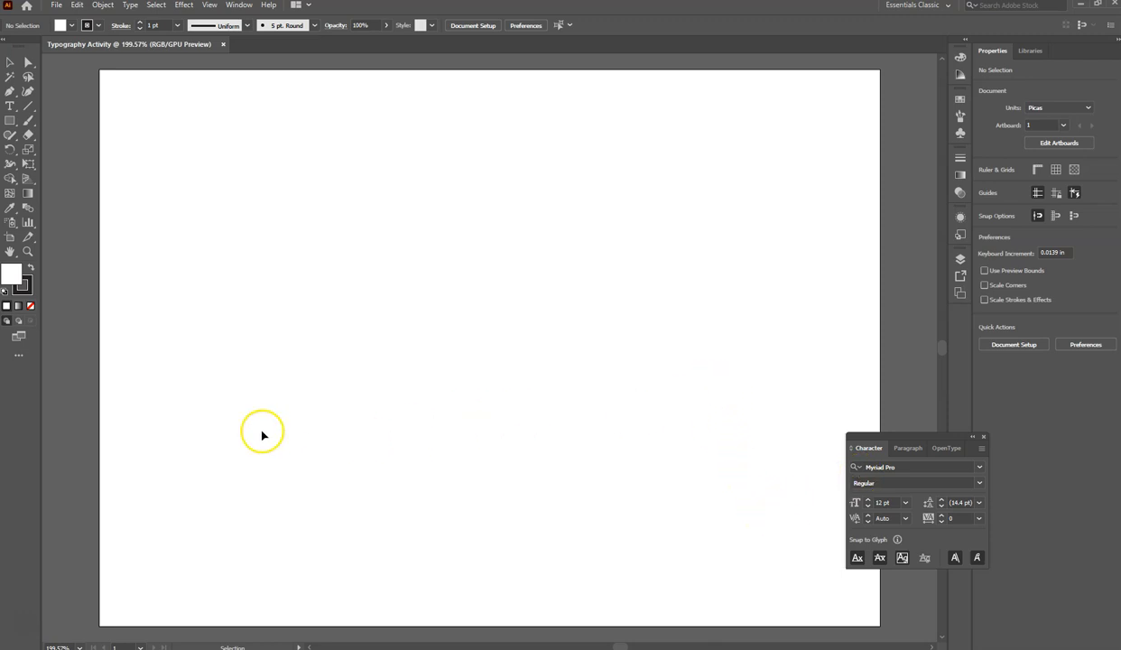
Activate the Type tool and set its fill to CMYK Red and its stroke weight to 0 pt
click(11, 107)
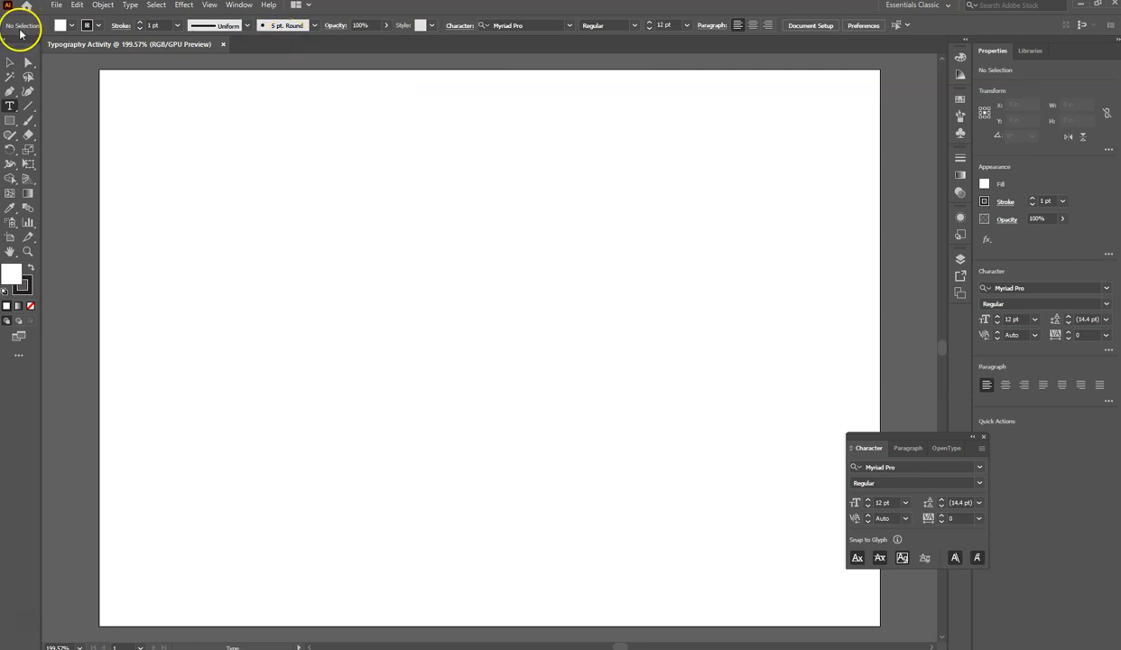
click(70, 27)
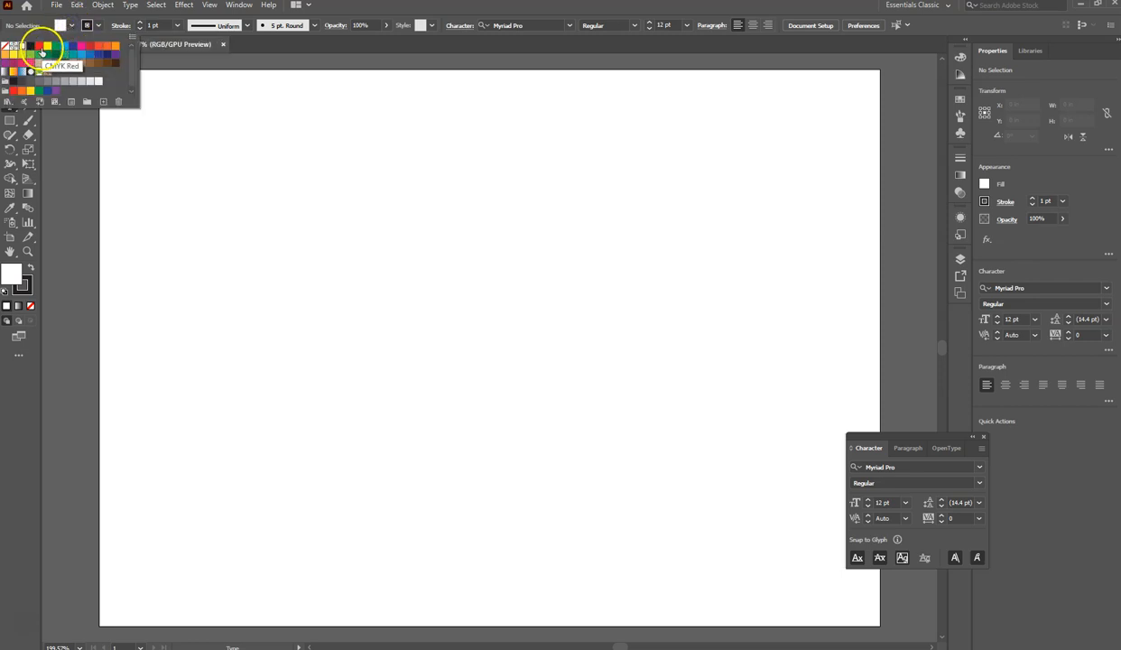
click(38, 46)
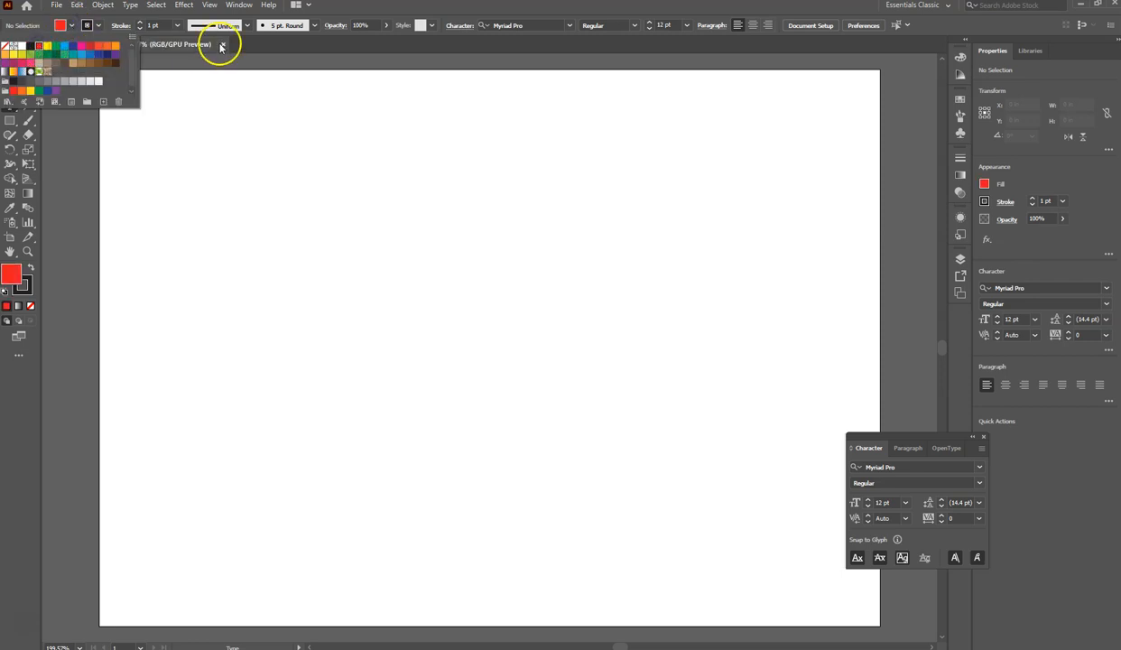
click(345, 9)
click(138, 29)
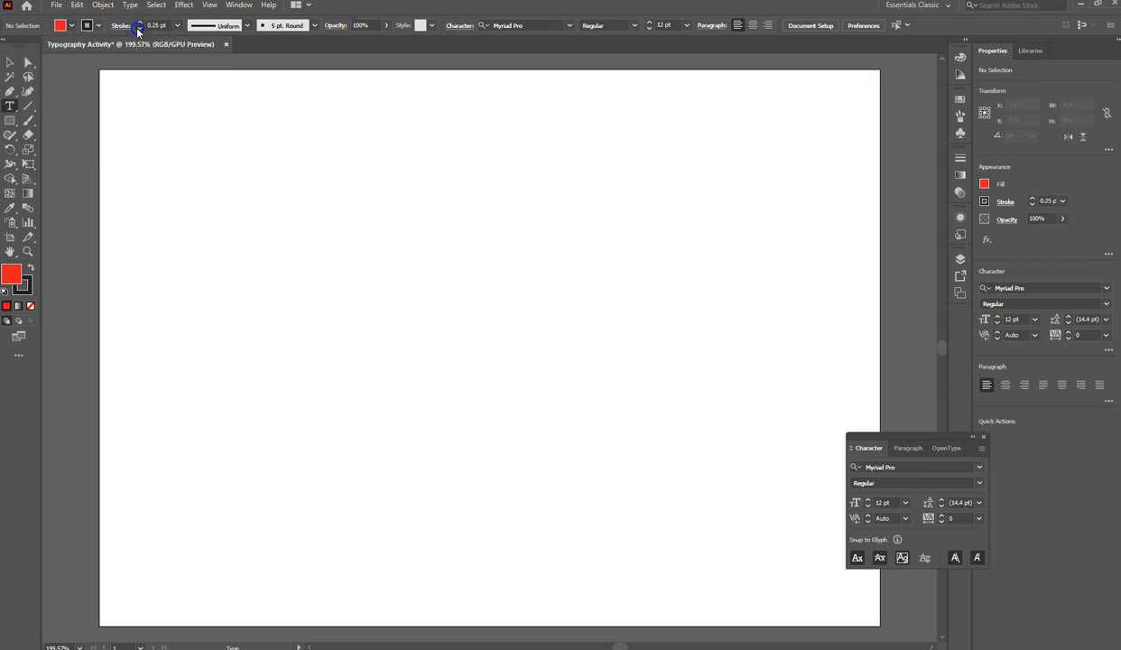
click(138, 28)
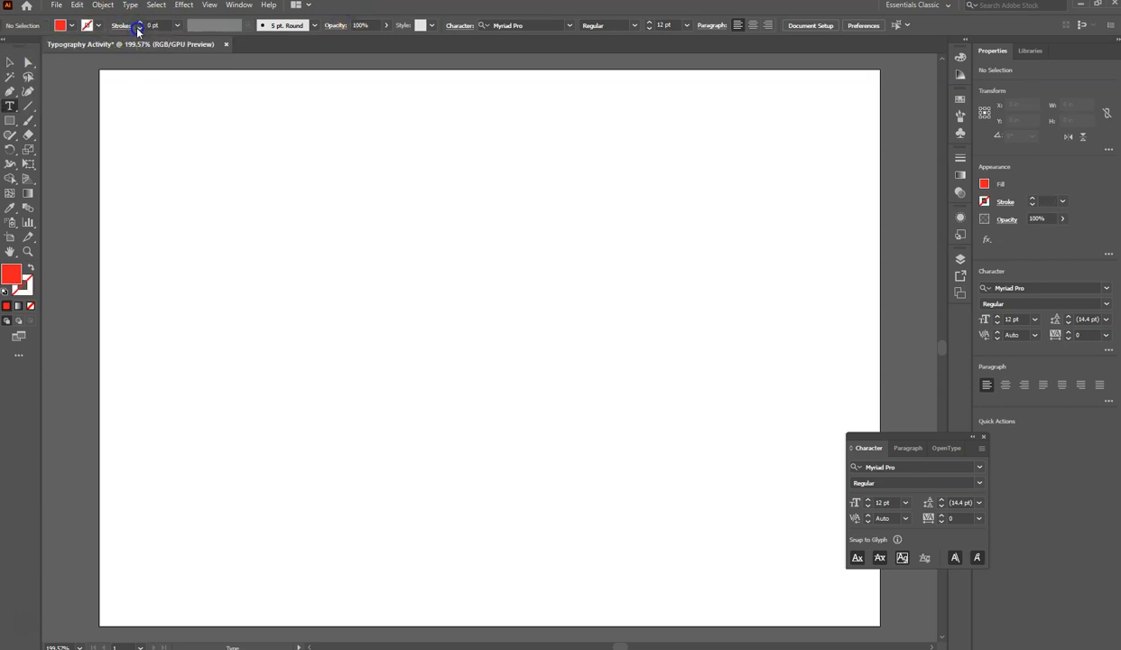
Set the Type tool's font to The Bold Font
click(570, 26)
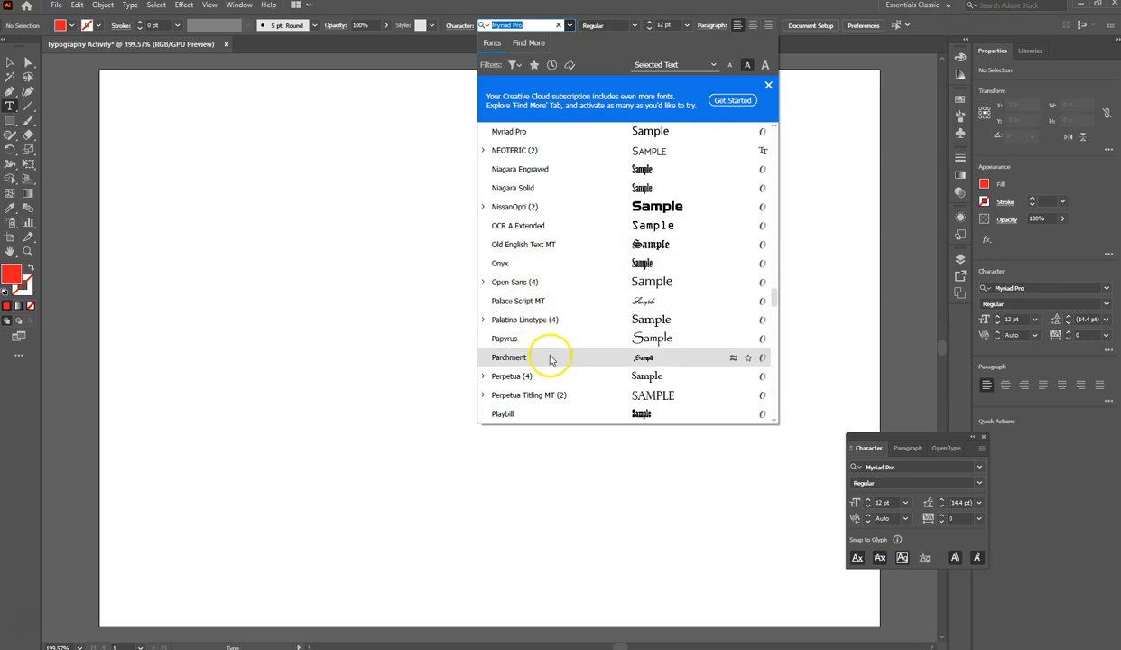
scroll(550, 354, down, 2)
scroll(553, 356, down, 5)
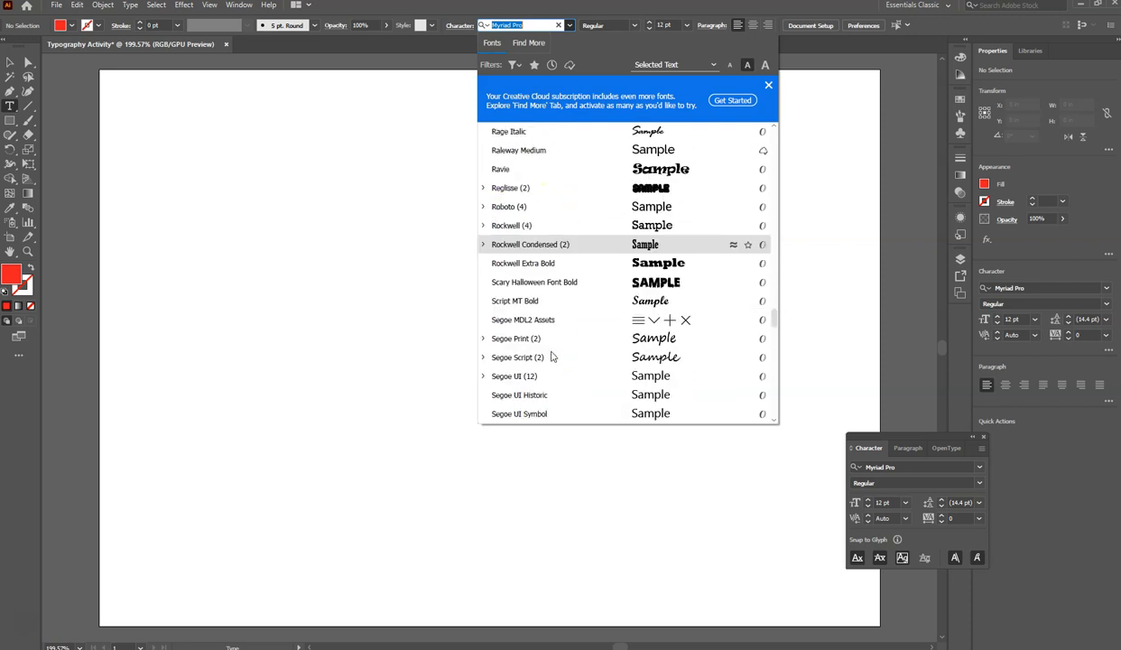
scroll(553, 356, down, 2)
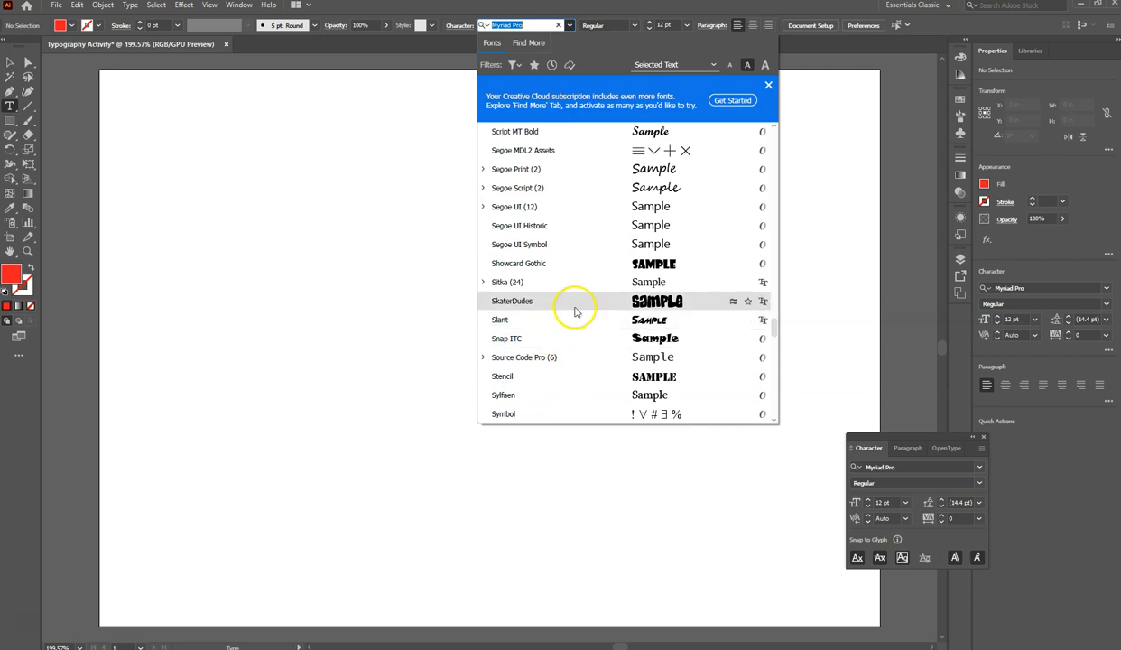
scroll(551, 336, down, 5)
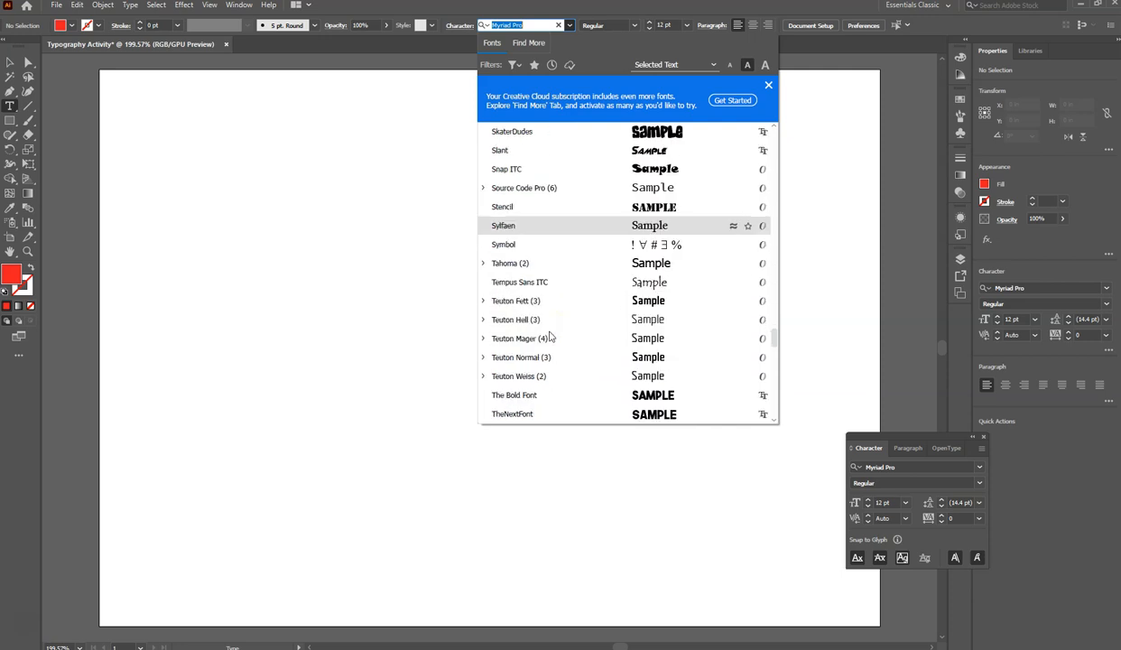
click(547, 284)
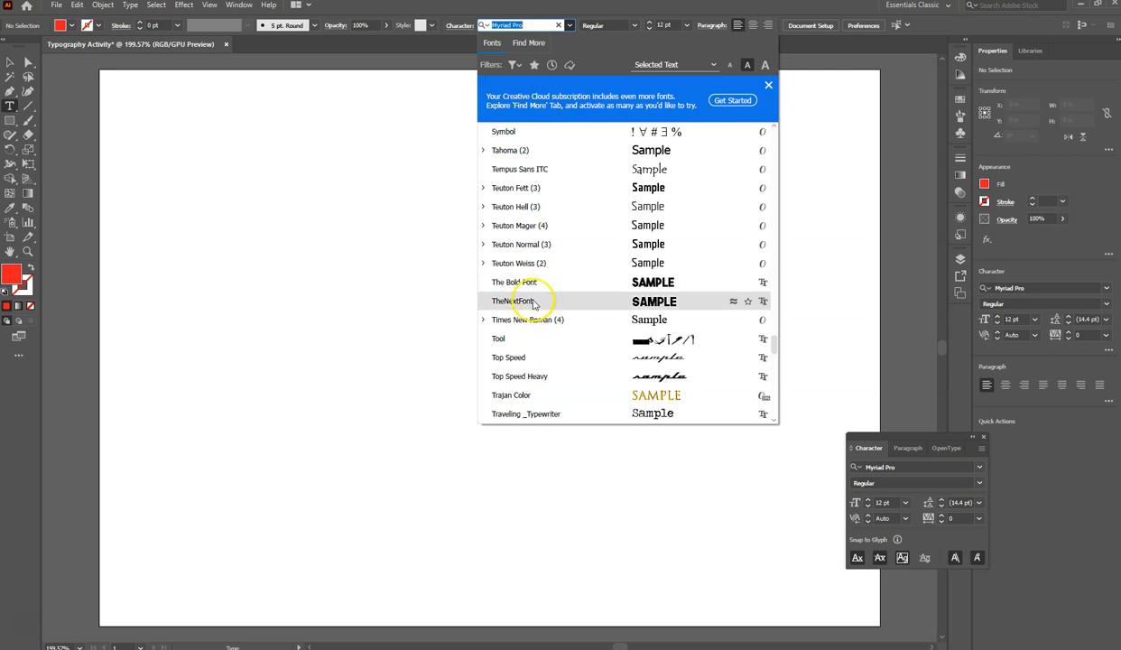
click(534, 287)
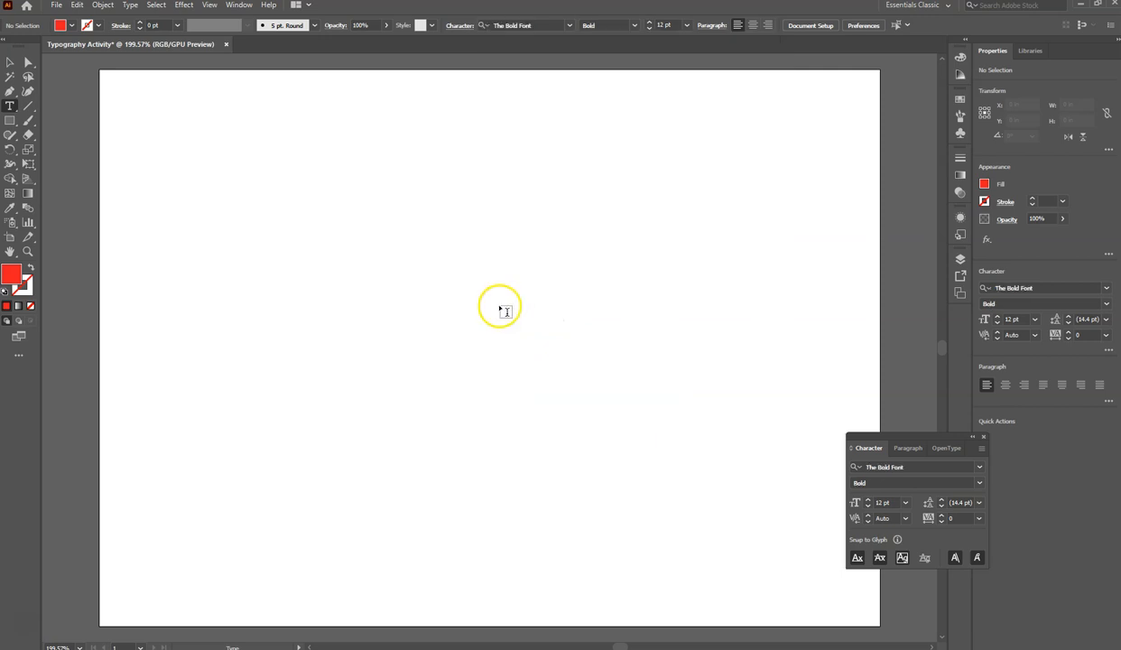
Set the font size to 72 pt and add the text JETER near the middle of the artboard
click(686, 25)
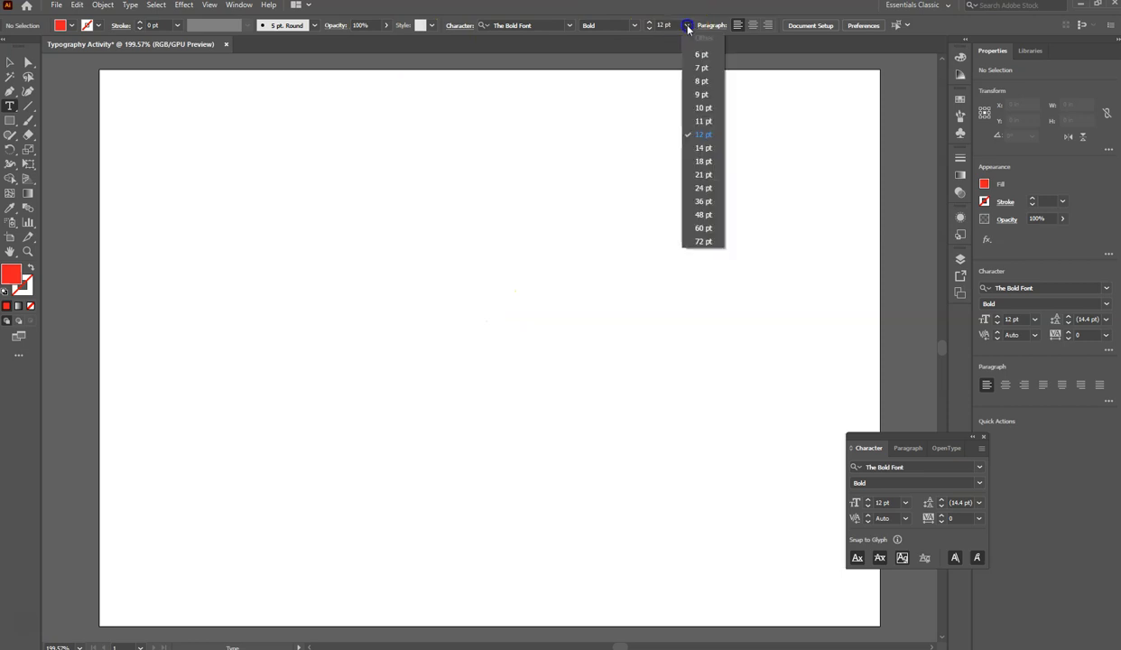
click(698, 242)
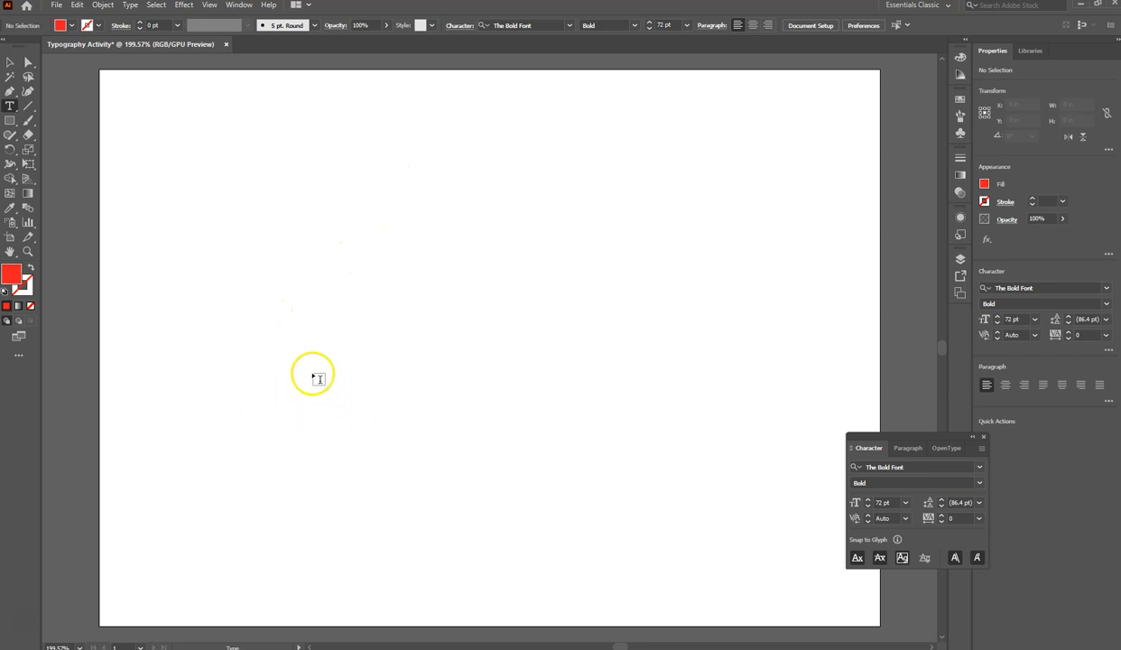
click(286, 320)
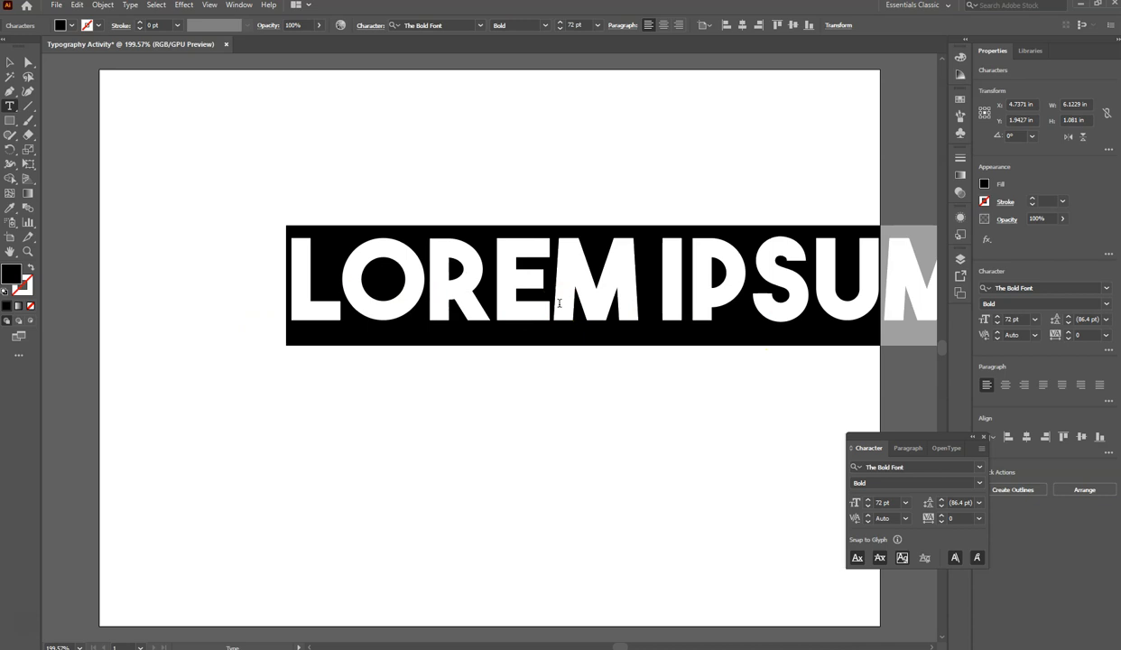
text(JETER)
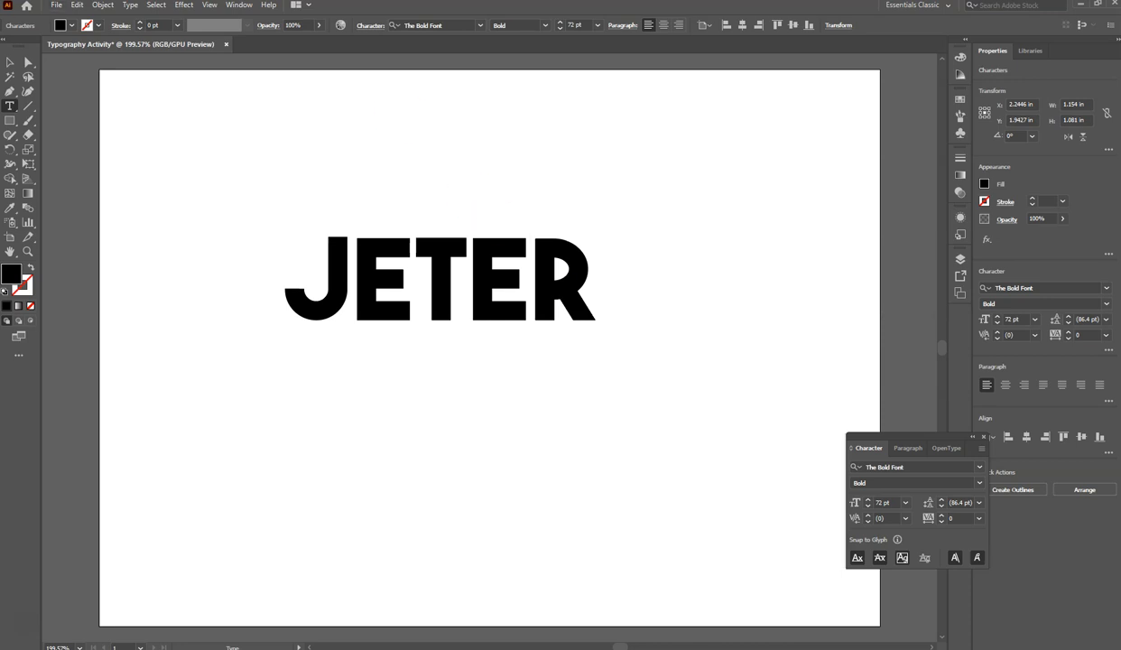
Scale the JETER text up to about 5.6 in wide so it spans most of the artboard
click(9, 64)
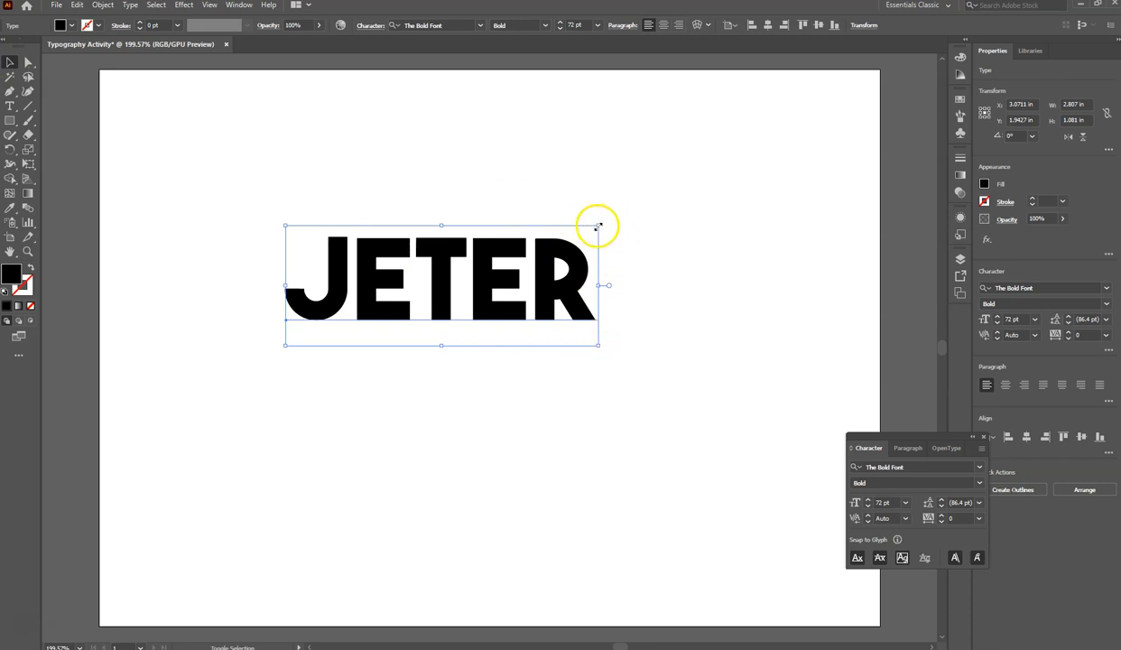
drag(597, 223, 755, 153)
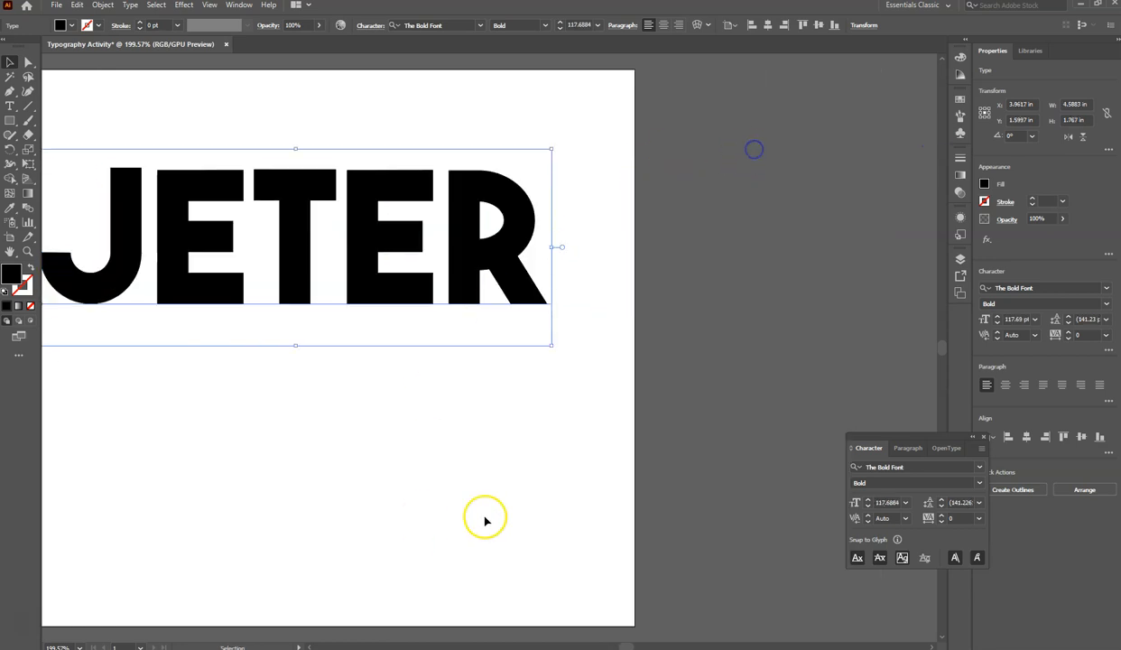
drag(286, 458, 568, 448)
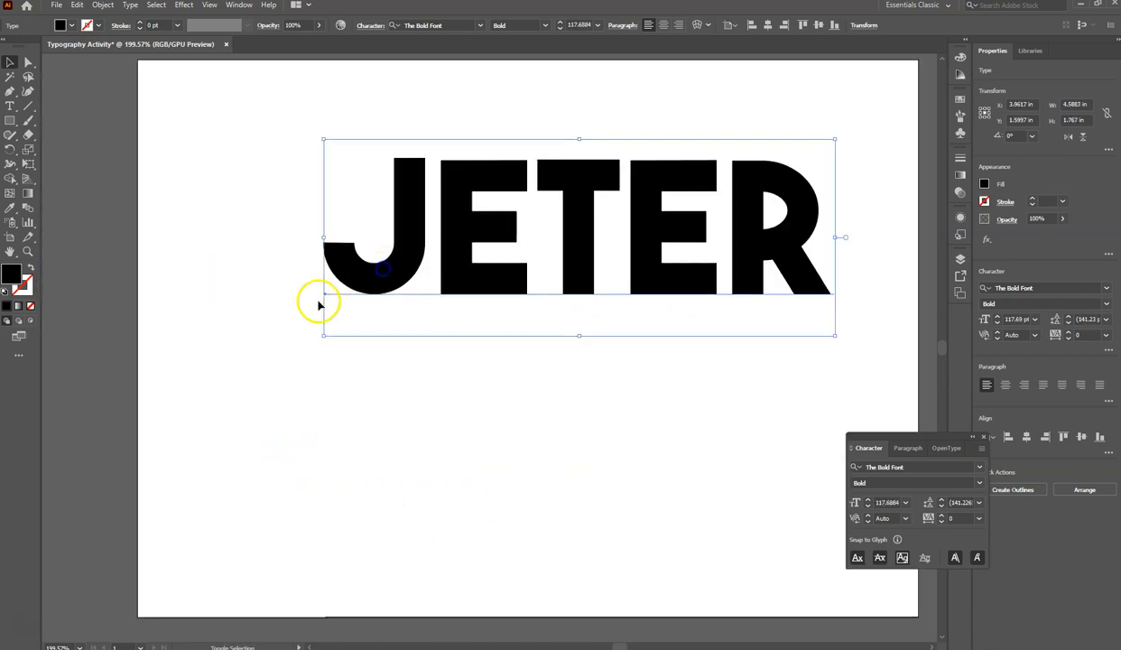
drag(323, 334, 221, 386)
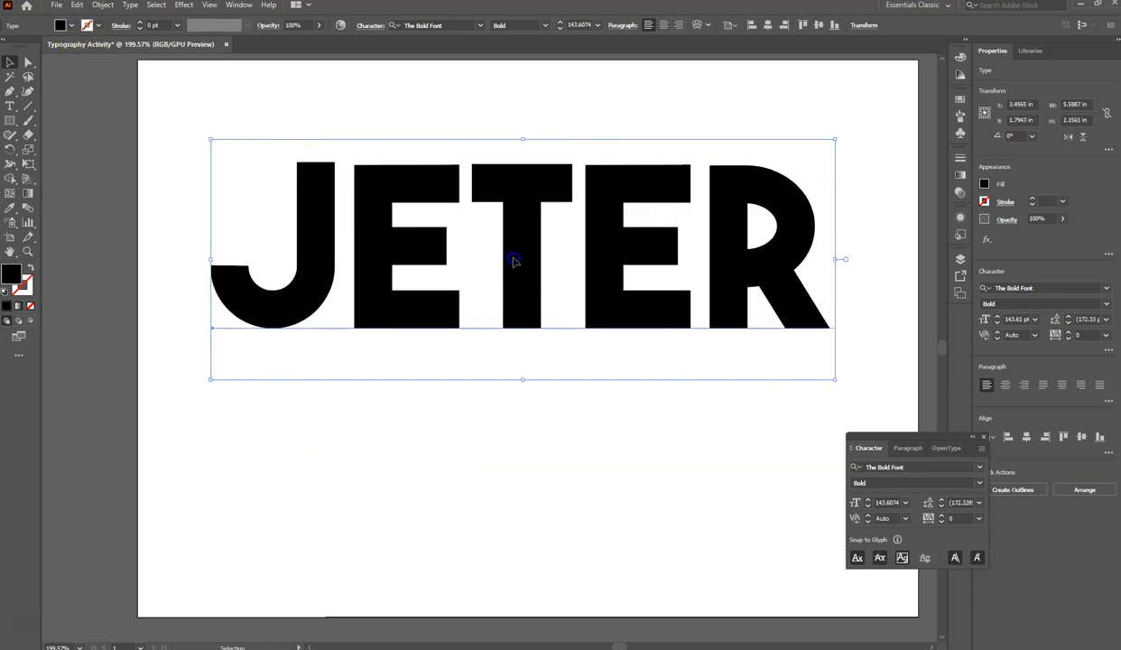
Change the fill color of the JETER text to CMYK Red
click(71, 26)
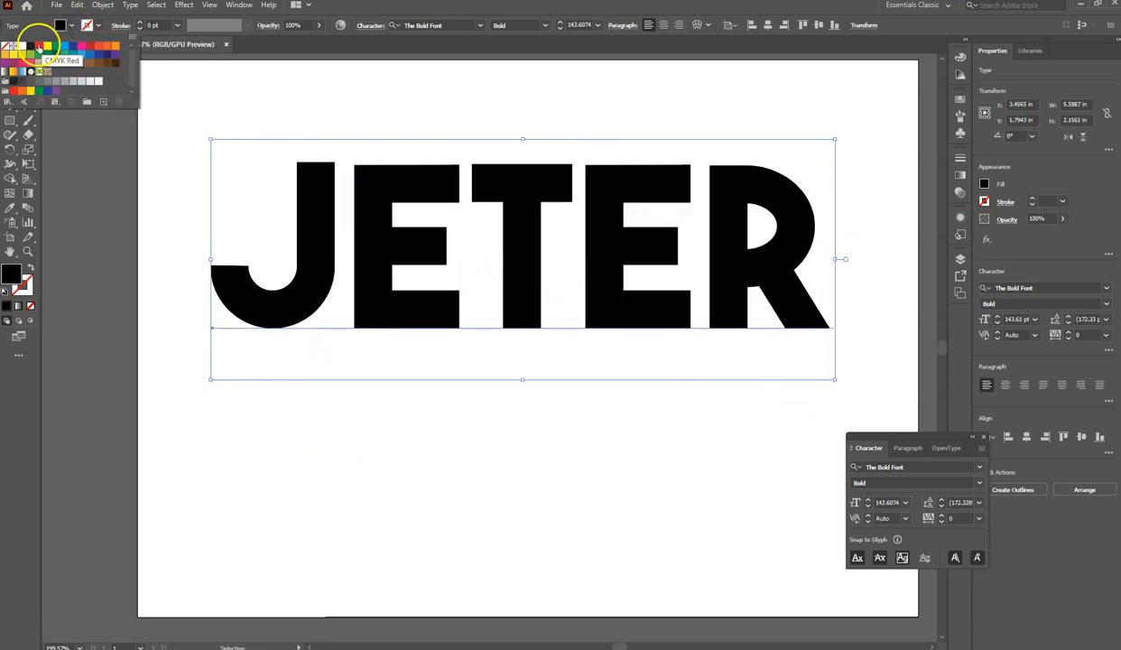
click(39, 44)
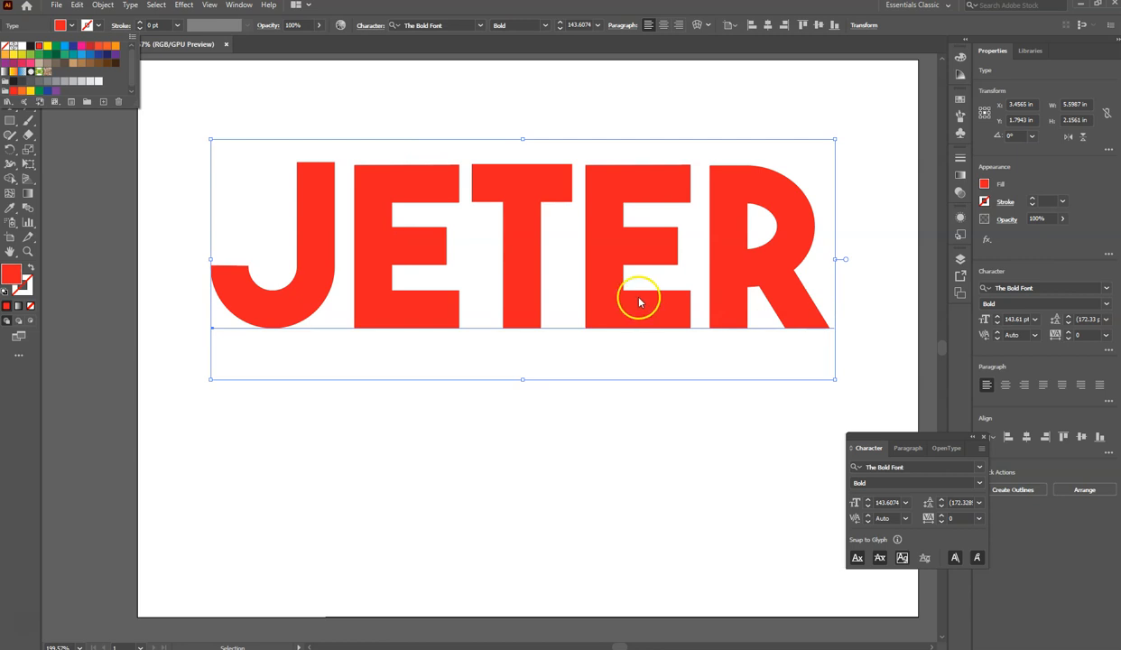
Start a previewed 3D Extrude & Bevel effect on the JETER text and set its X, Y and Z rotations to -20°, -20° and 5°
click(184, 7)
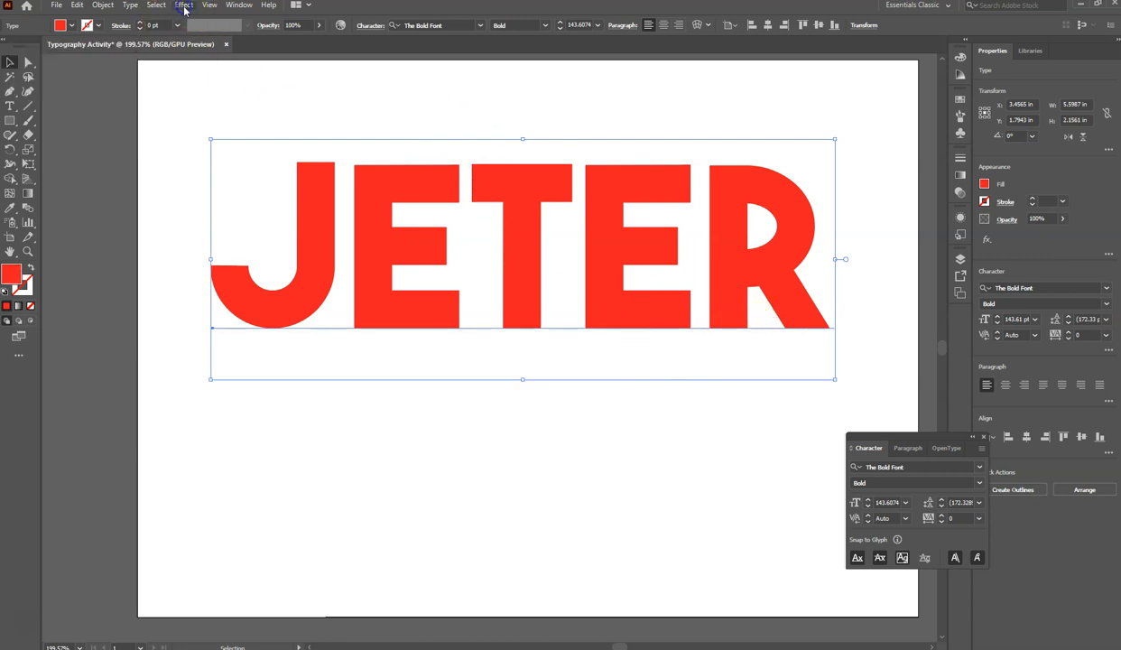
click(184, 7)
mouse_move(217, 83)
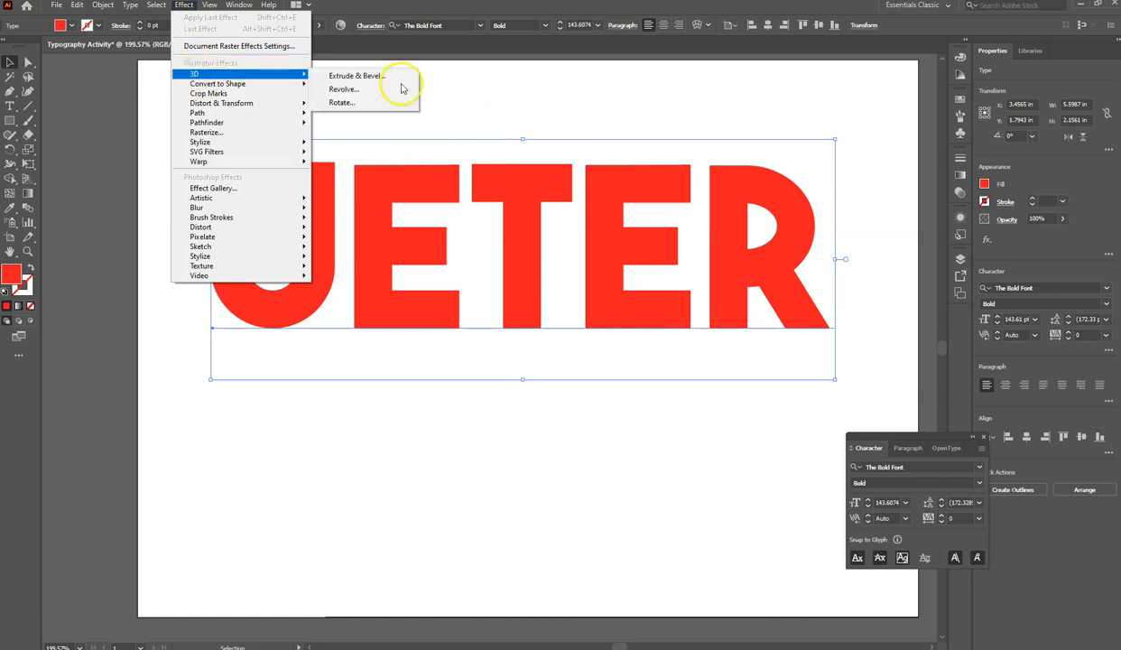
click(393, 81)
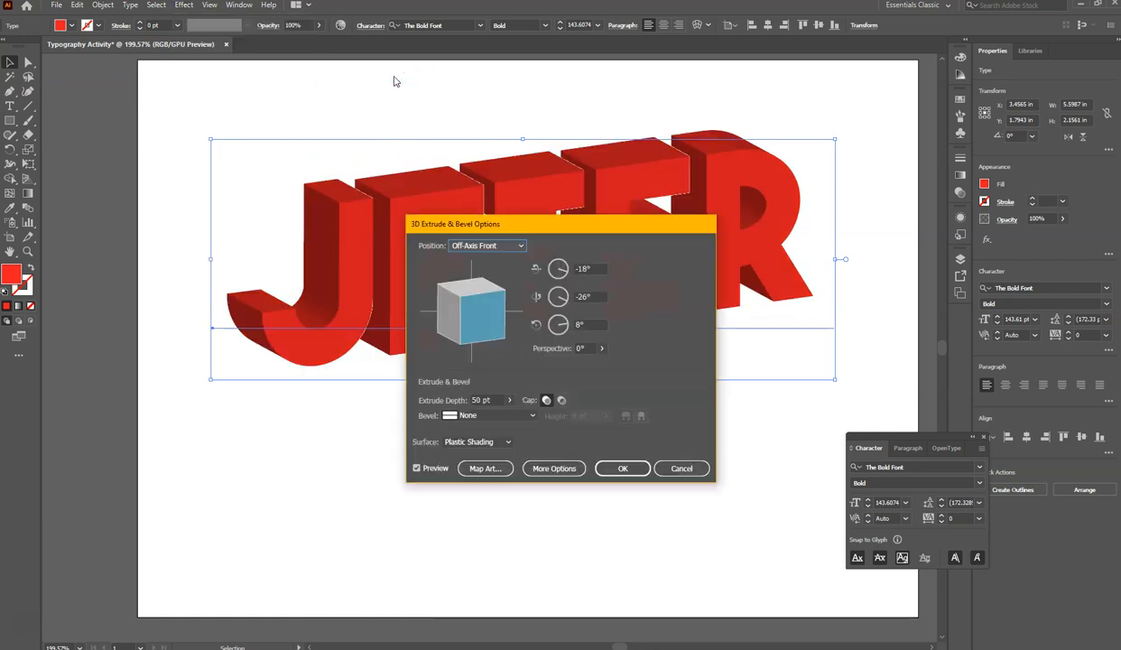
drag(589, 225, 648, 243)
click(469, 488)
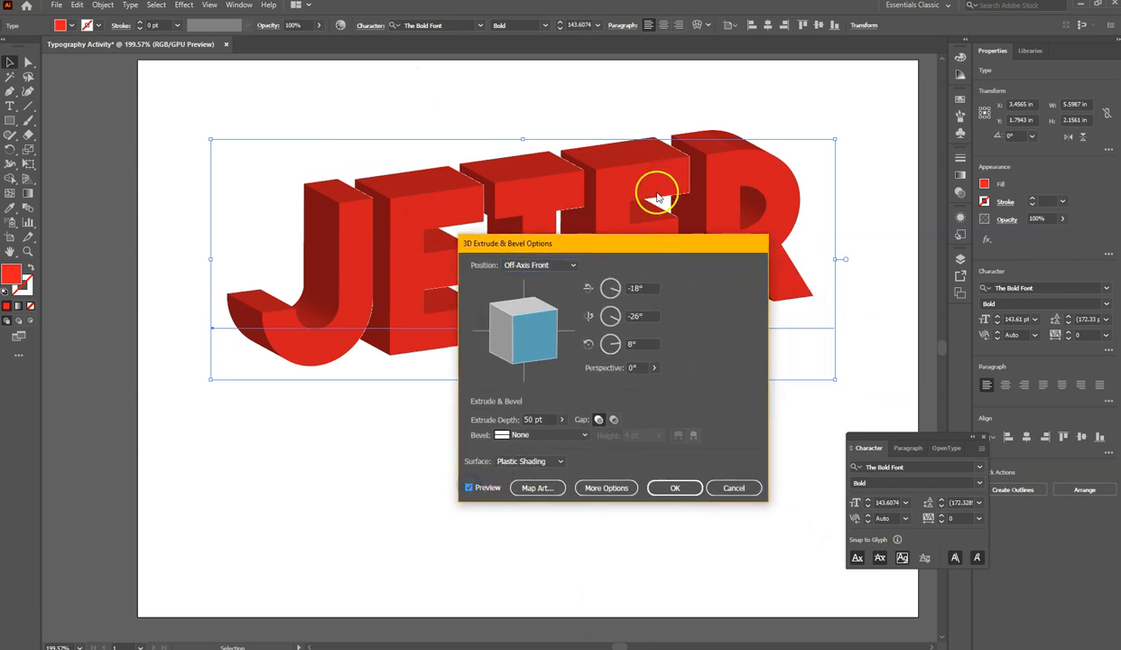
drag(555, 246, 495, 290)
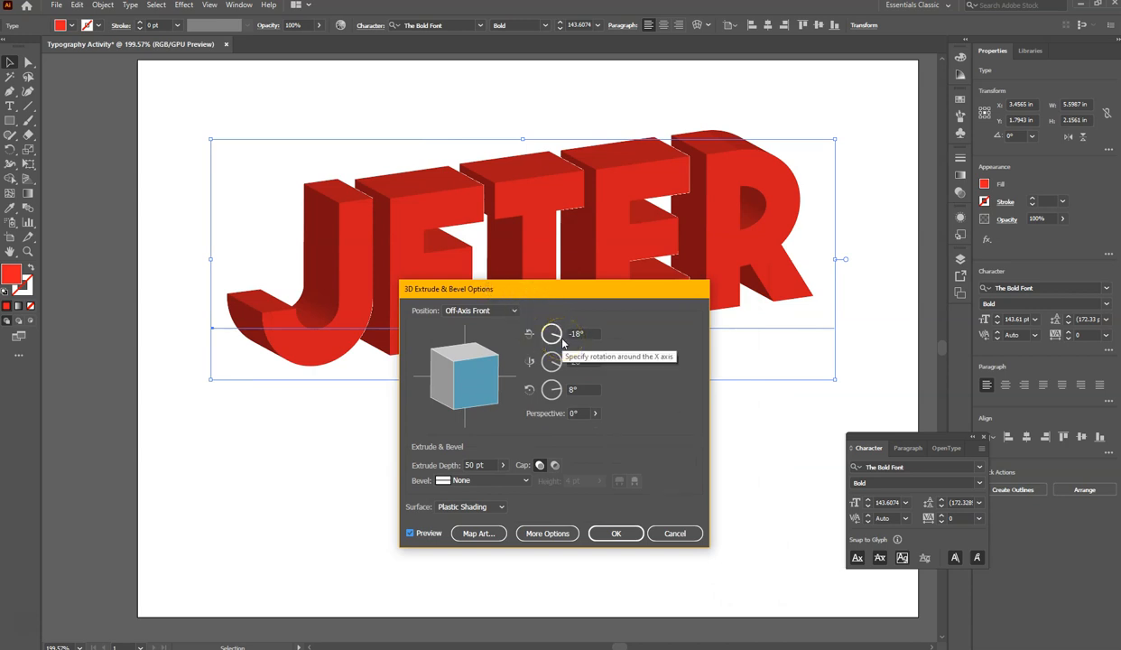
click(582, 335)
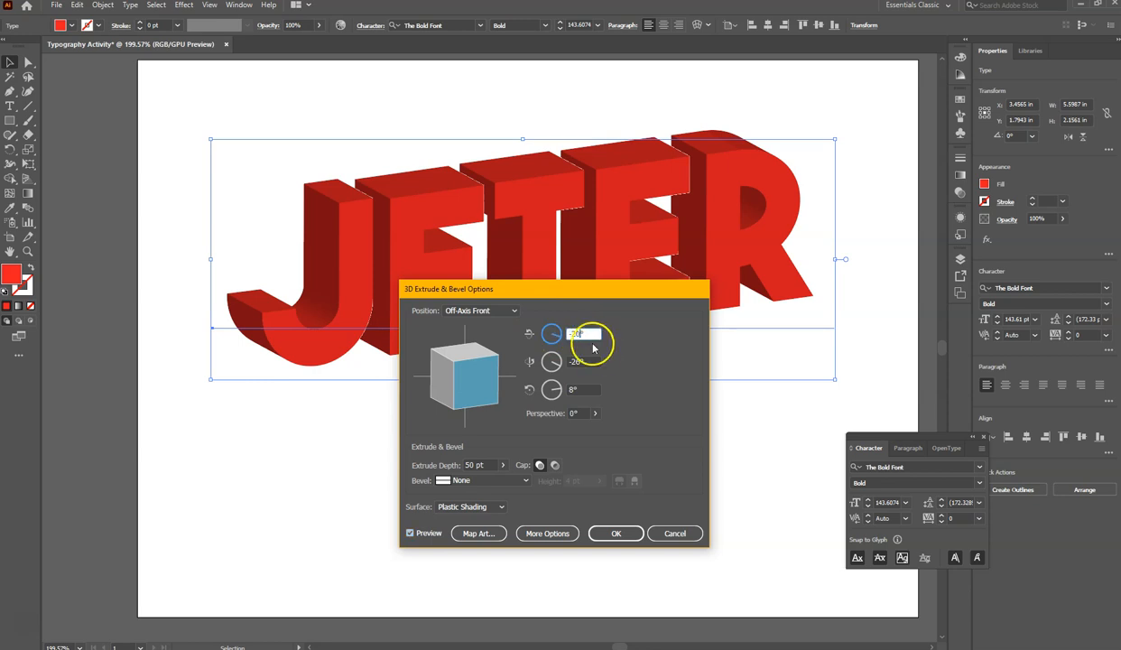
click(578, 362)
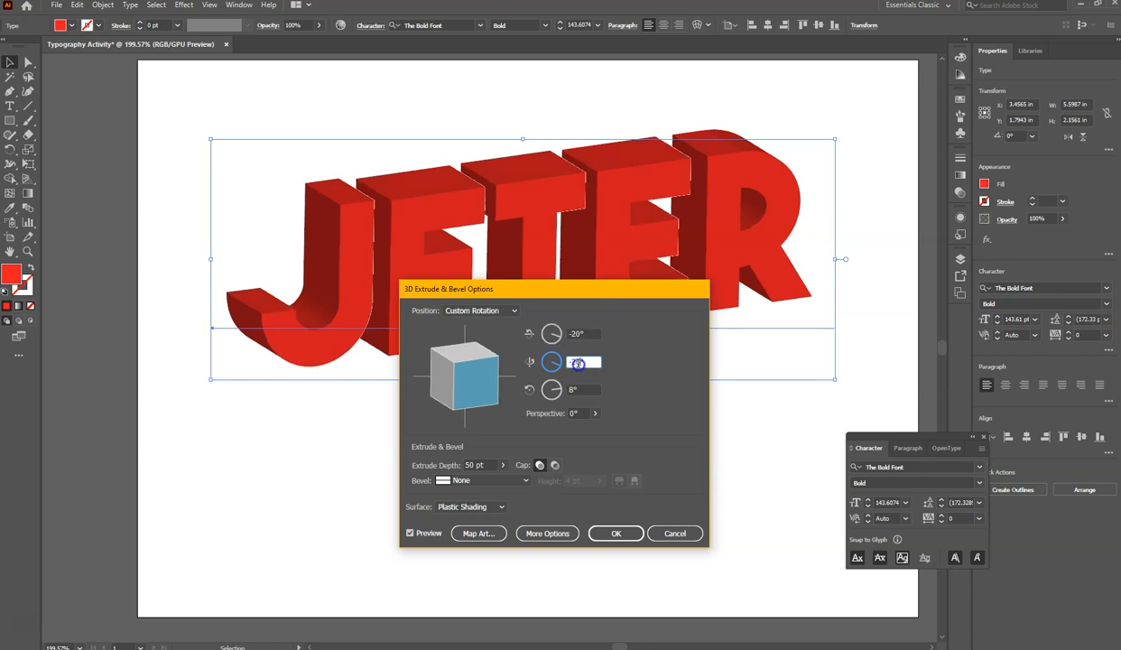
text(-20)
click(572, 389)
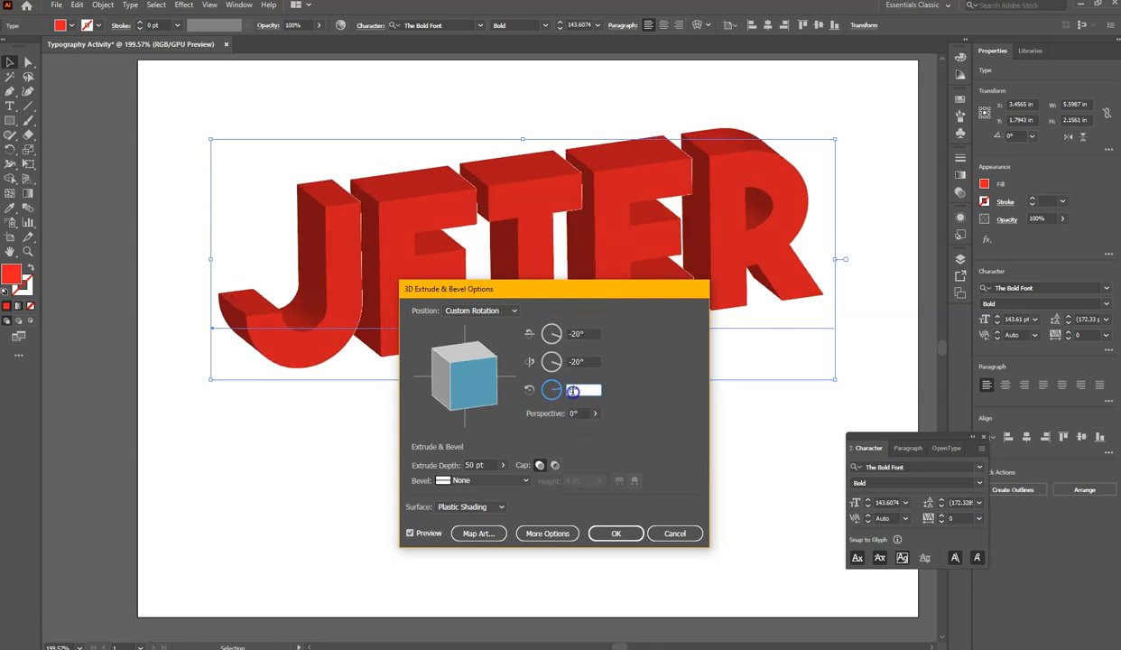
text(5)
click(590, 364)
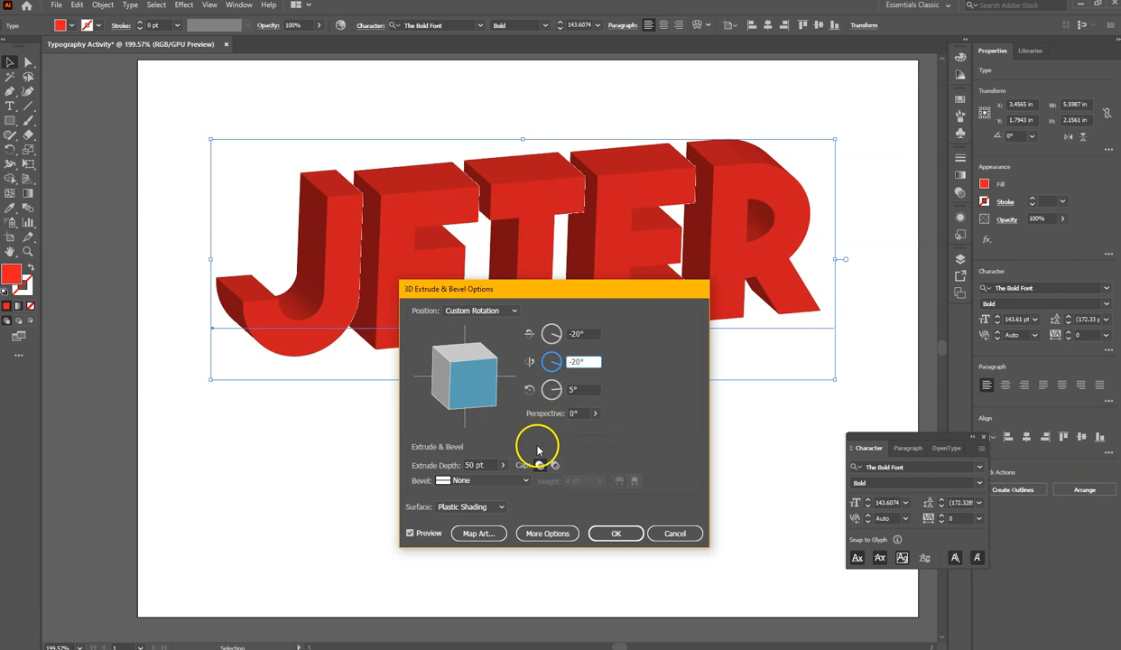
Set the extrude depth to 40 pt with a Classic bevel 8 pt high and apply the 3D effect to the JETER text
click(473, 465)
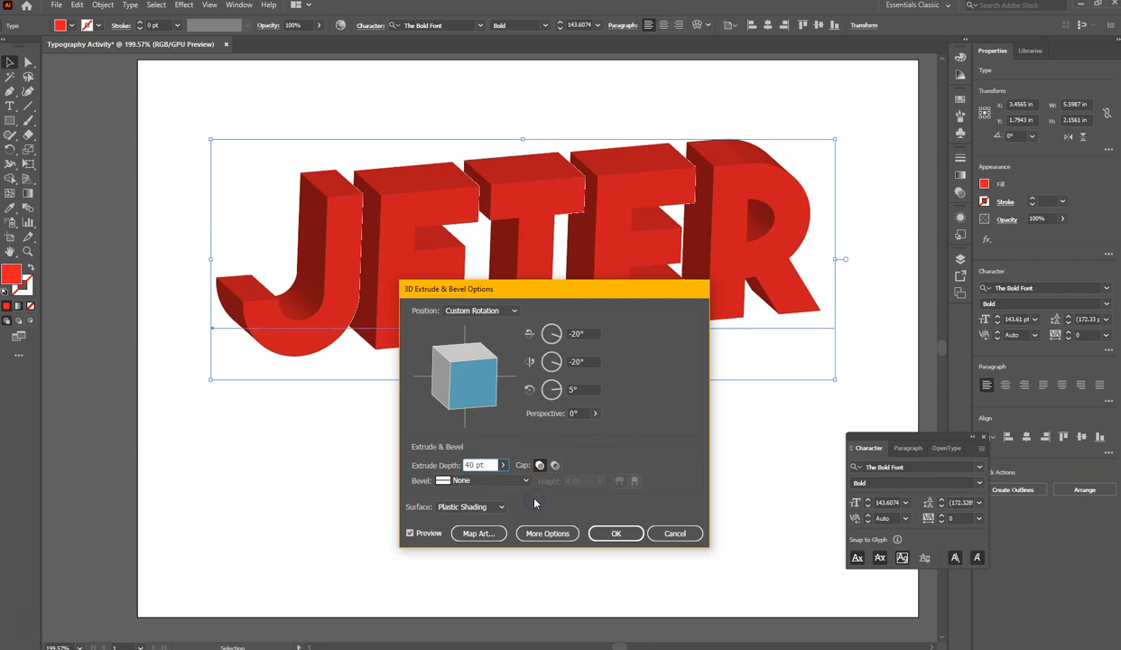
click(492, 480)
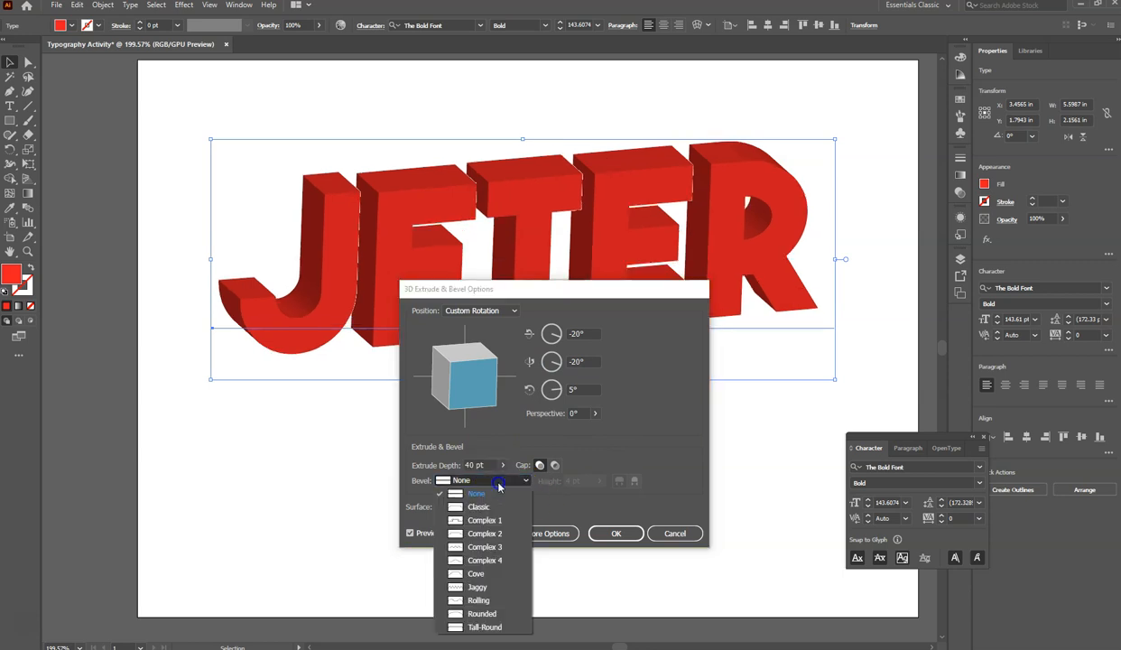
click(479, 506)
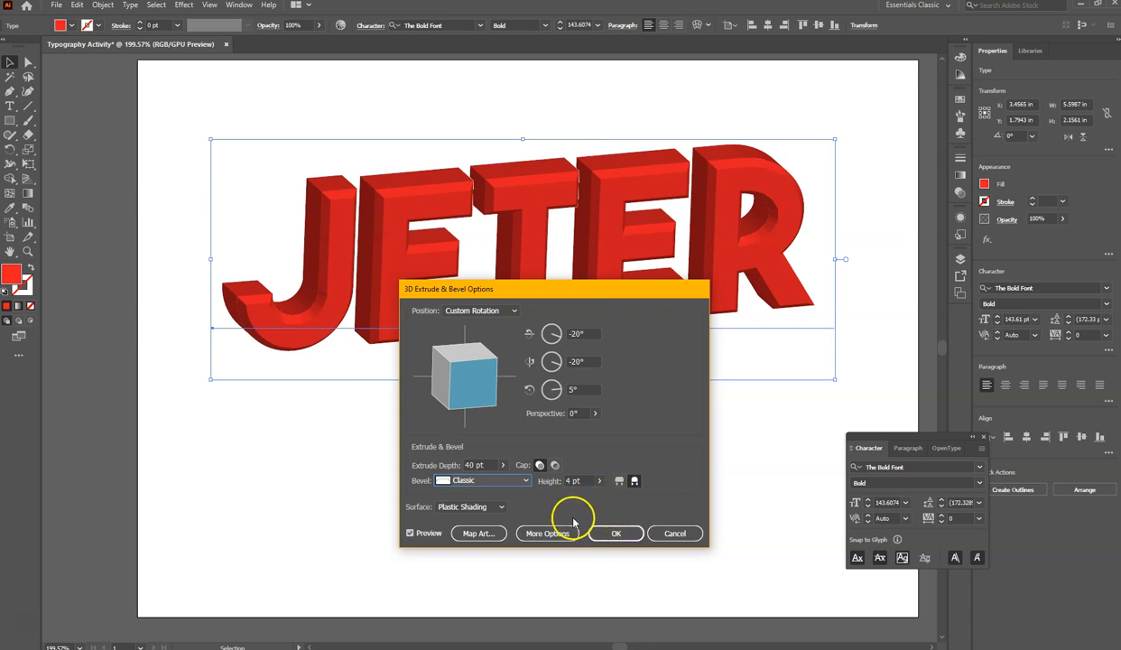
click(599, 480)
drag(555, 496, 555, 496)
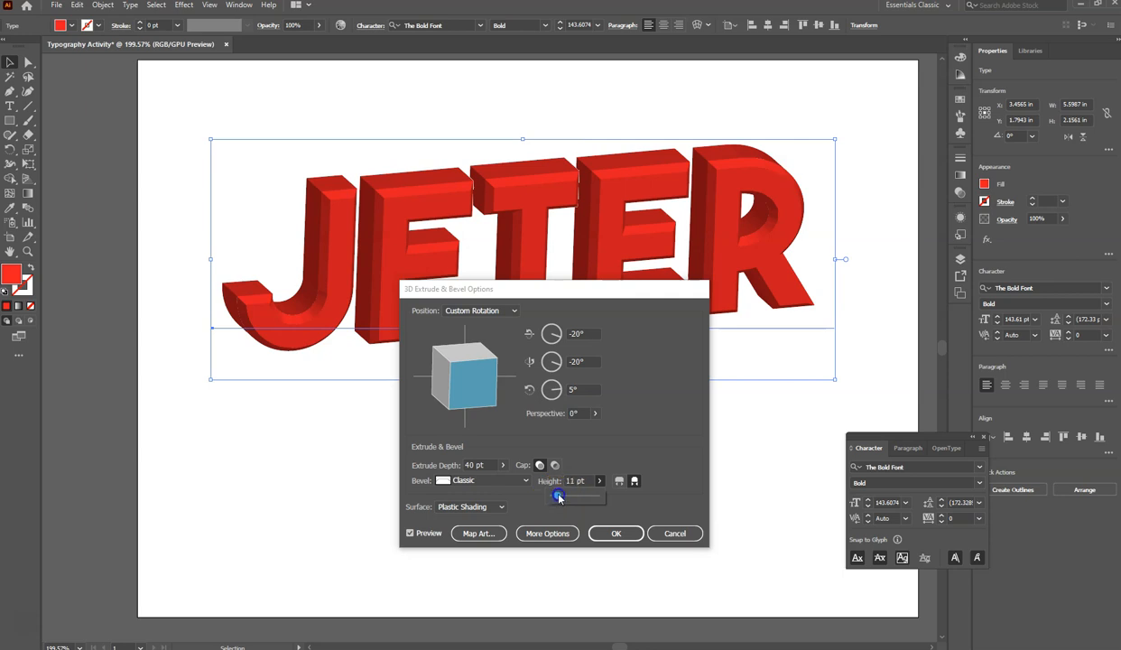
drag(555, 496, 555, 496)
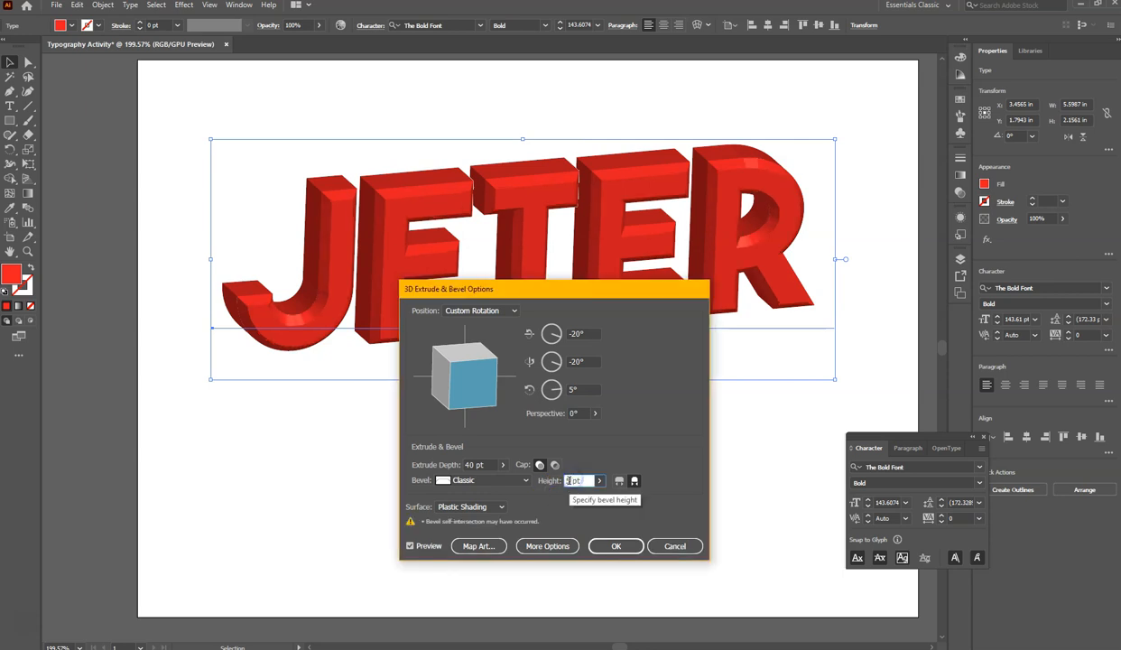
text(8)
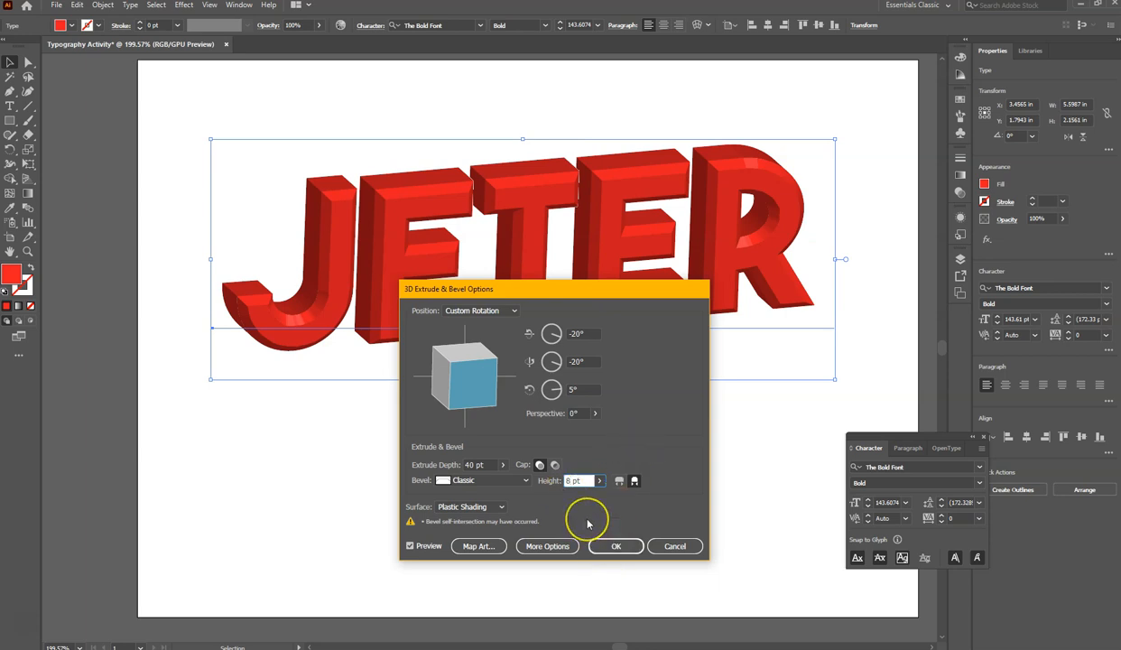
click(618, 547)
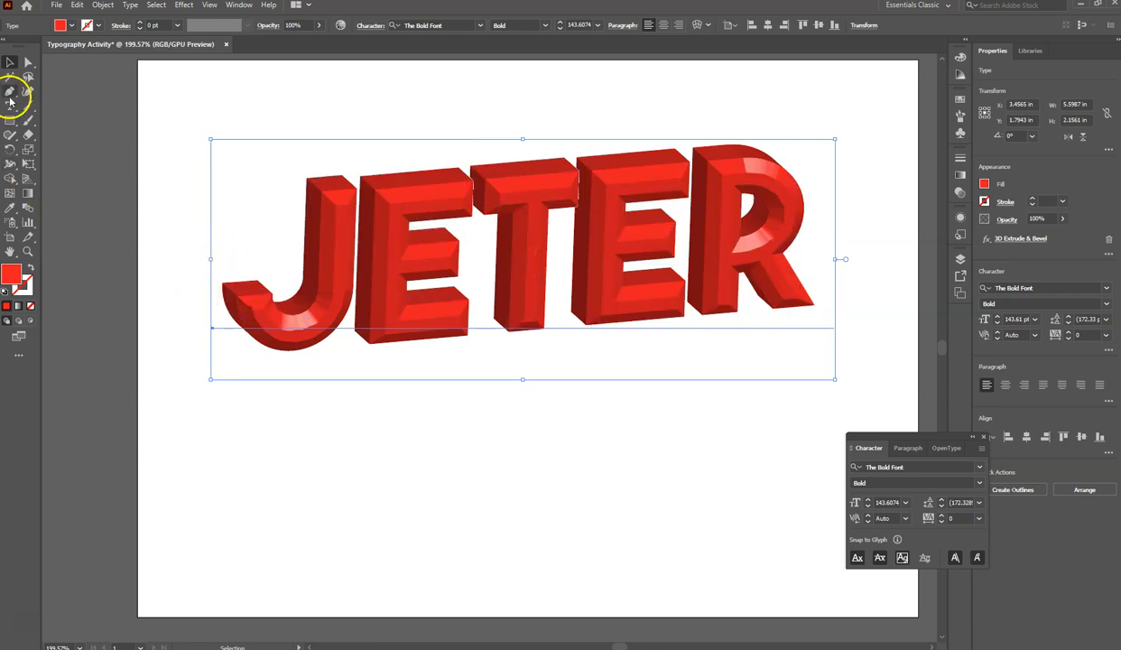
Insert an extra E after the first E of the 3D JETER text and delete it again
click(493, 220)
click(409, 248)
text(E)
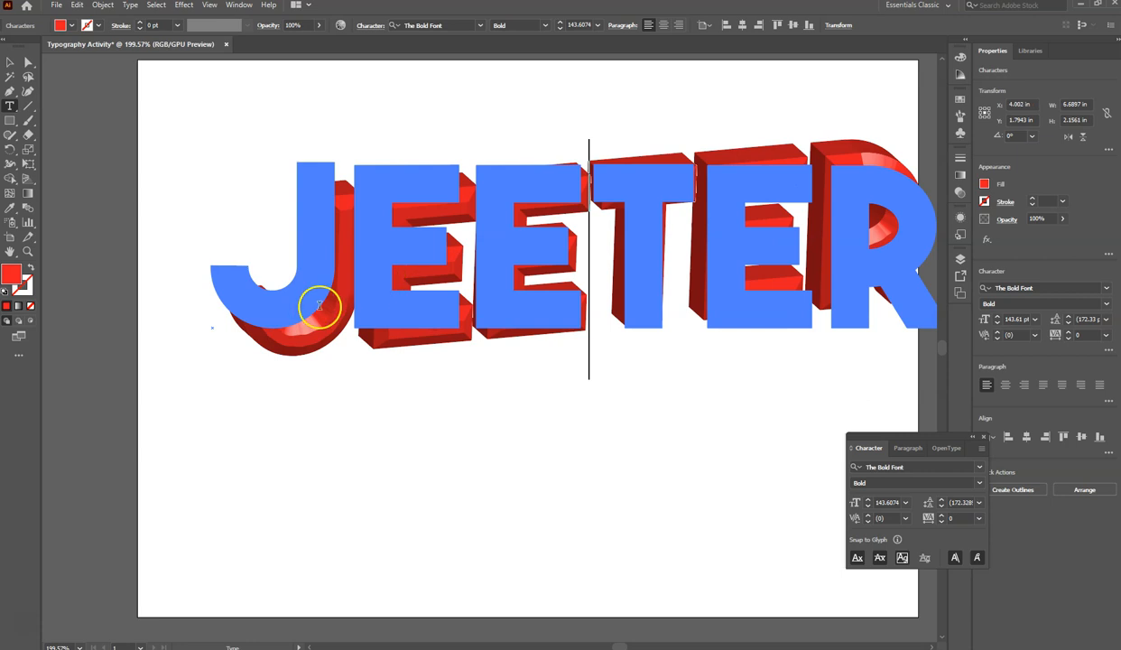
key(BackSpace)
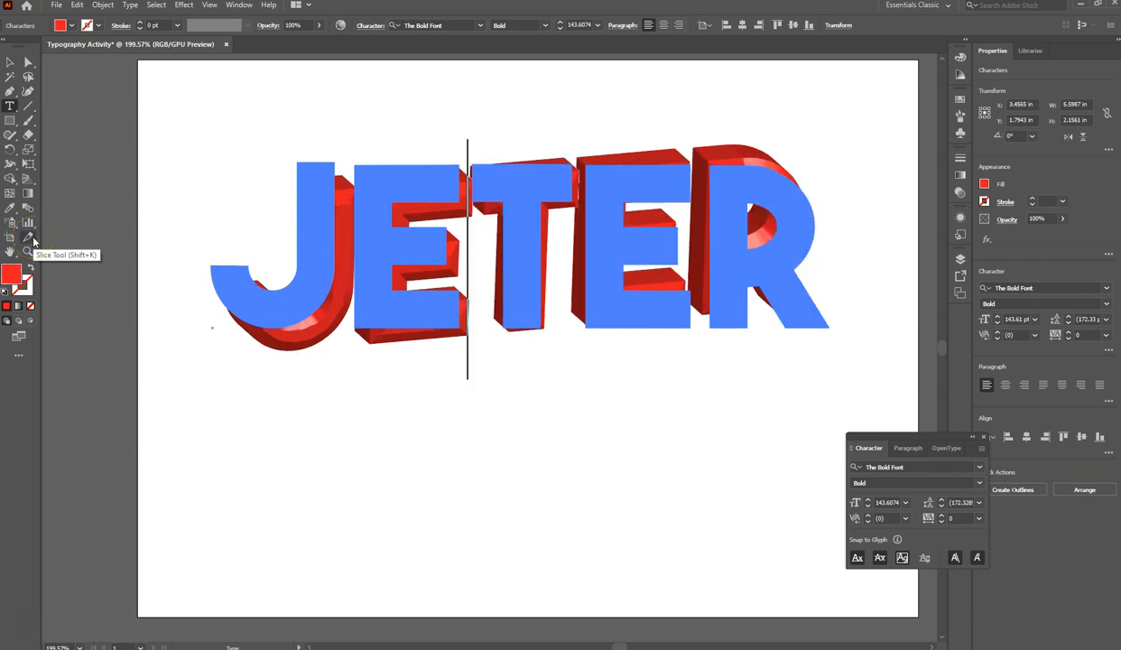
Expand the appearance of the 3D JETER text and move the group slightly down to about X 3.47 in, Y 1.92 in
click(10, 65)
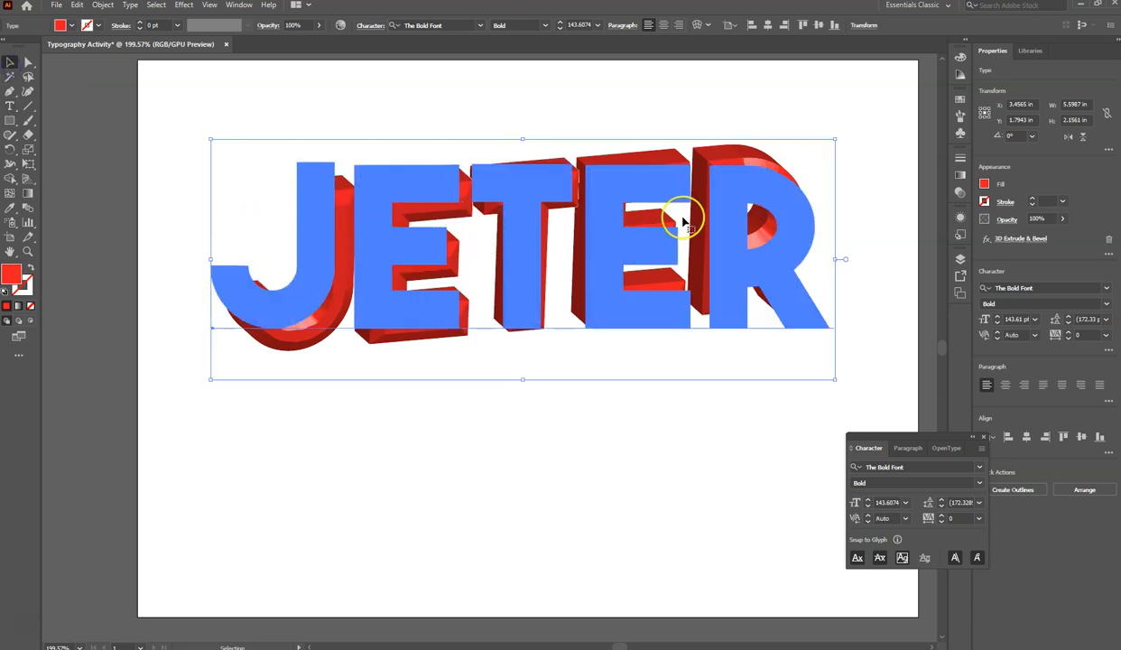
click(102, 5)
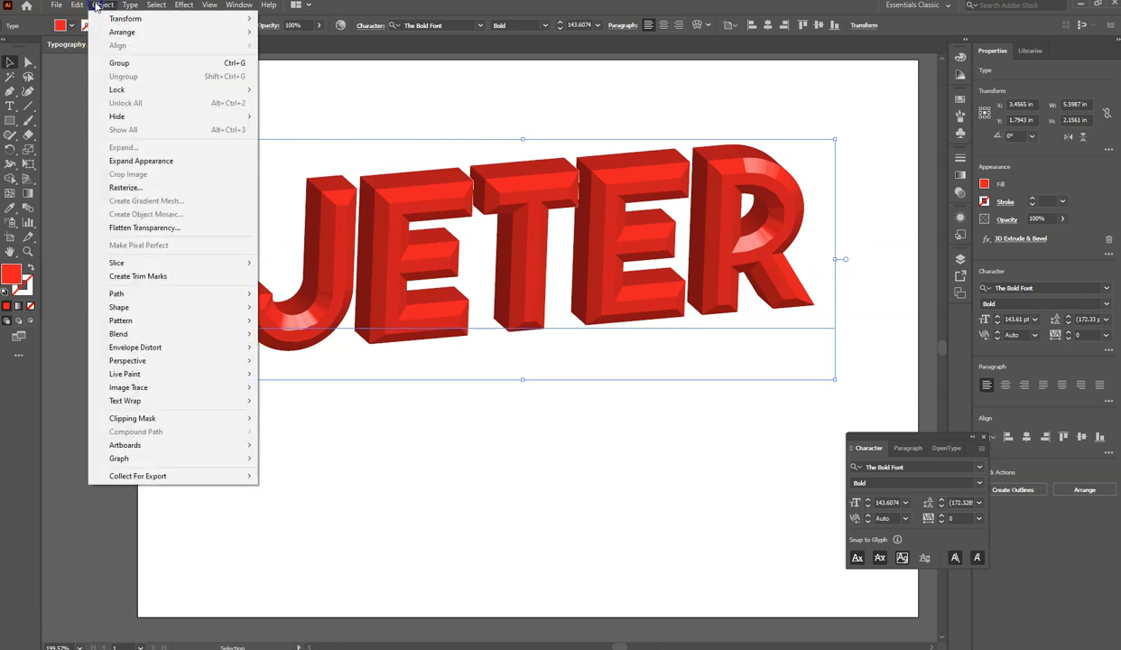
click(120, 163)
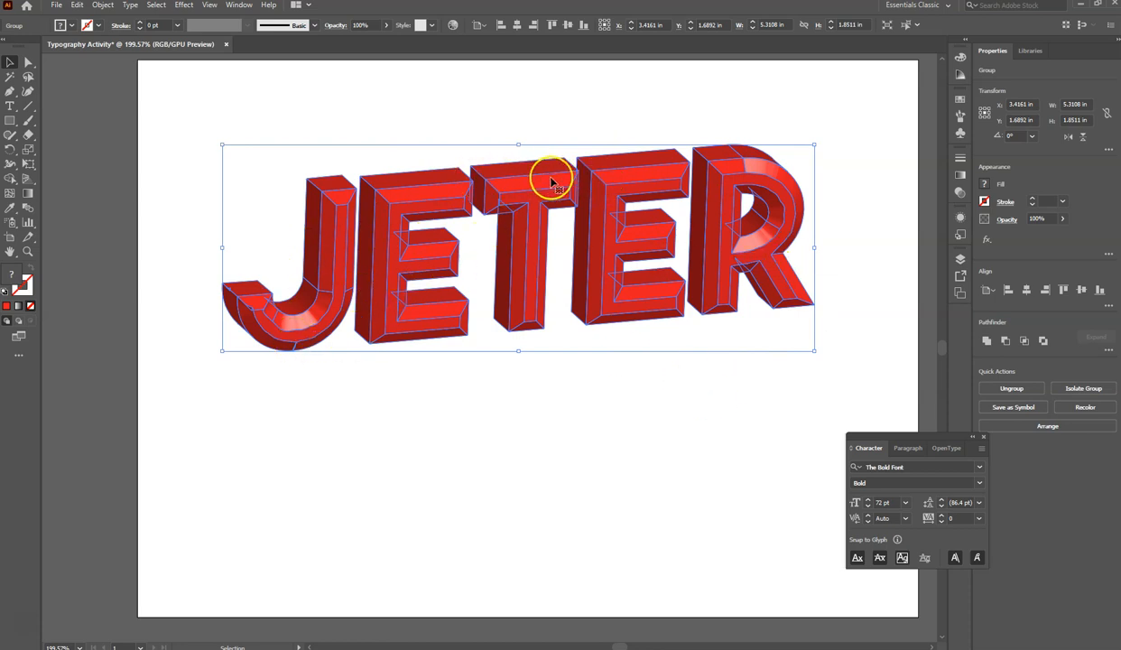
click(576, 388)
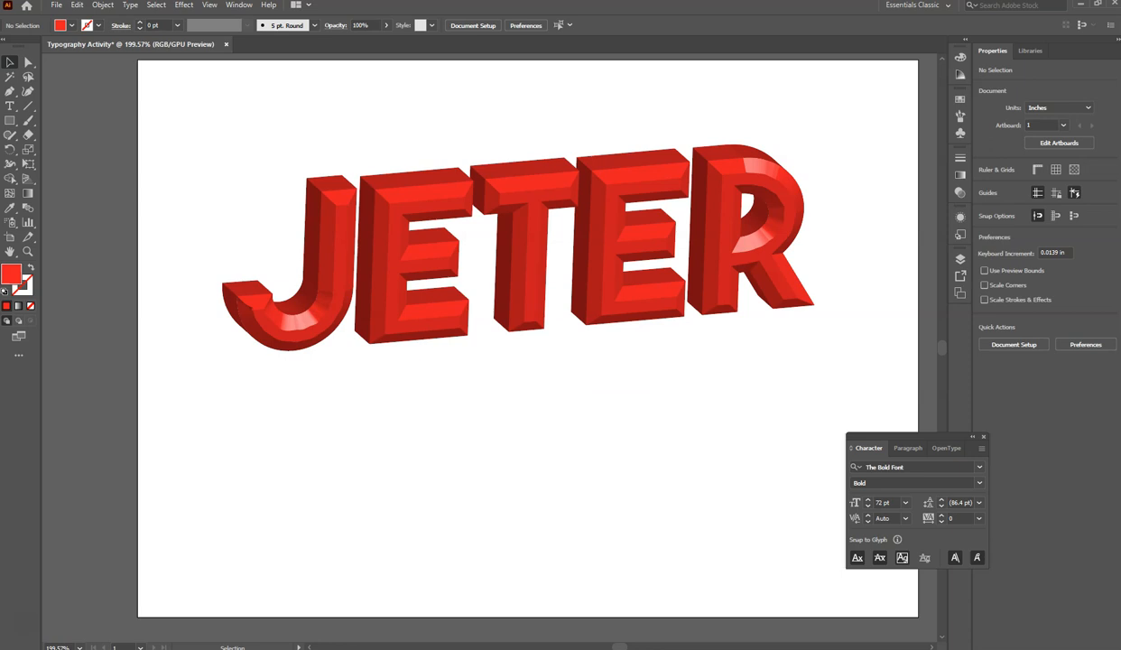
drag(610, 285, 617, 308)
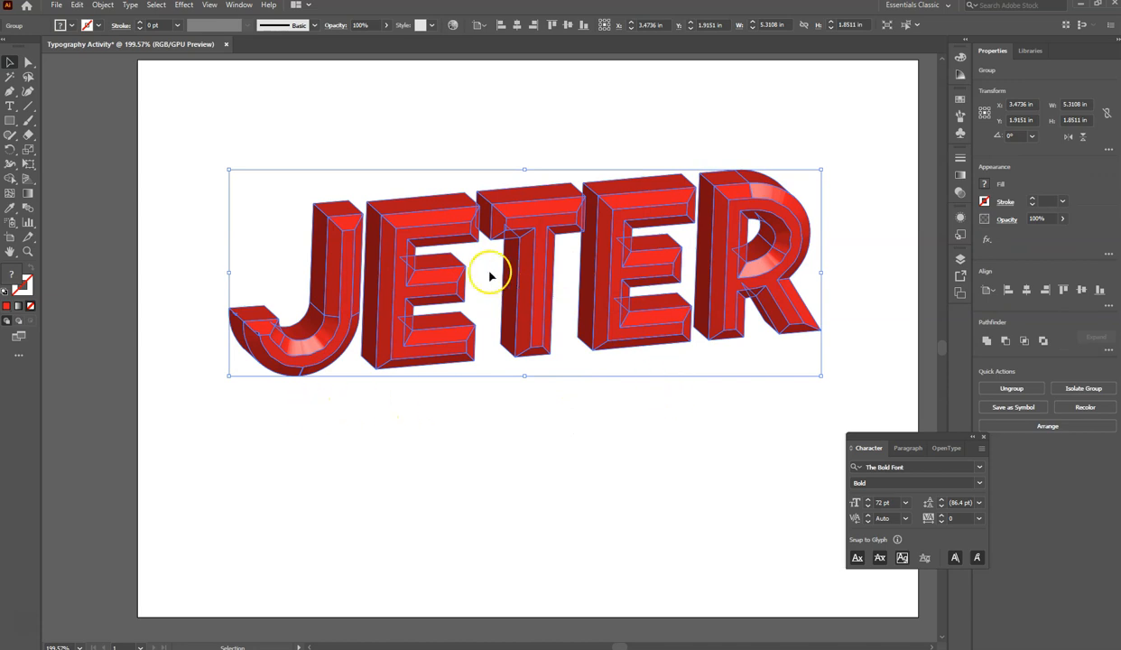
Apply a horizontal Arc warp with a 33% bend and no distortion to the JETER group and expand its appearance
click(184, 6)
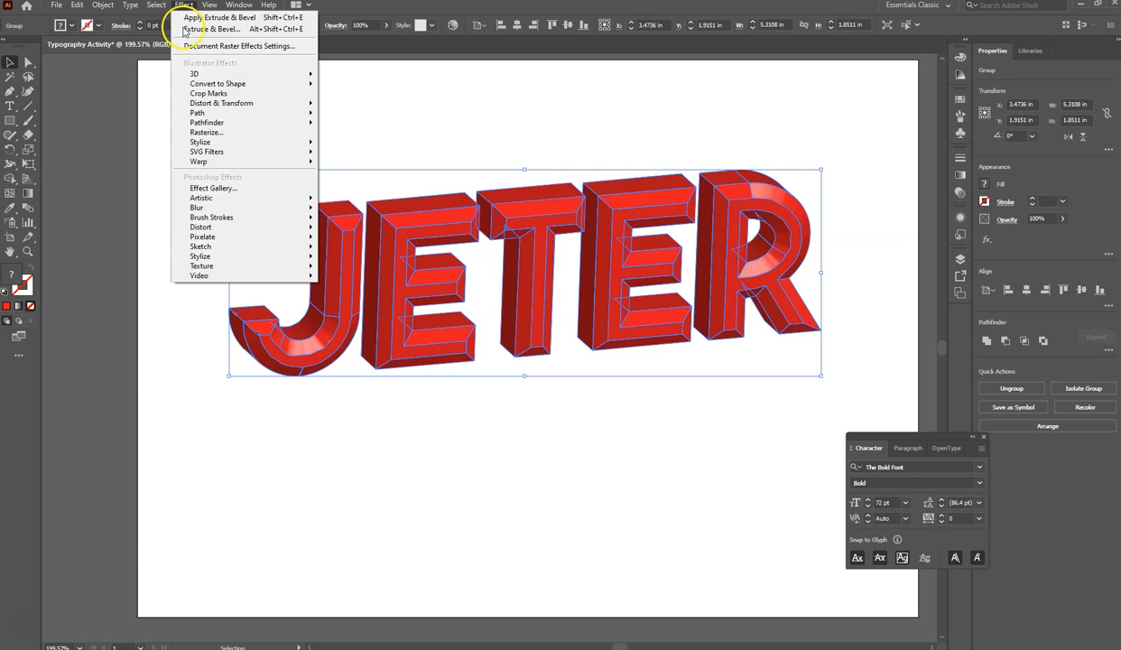
mouse_move(217, 165)
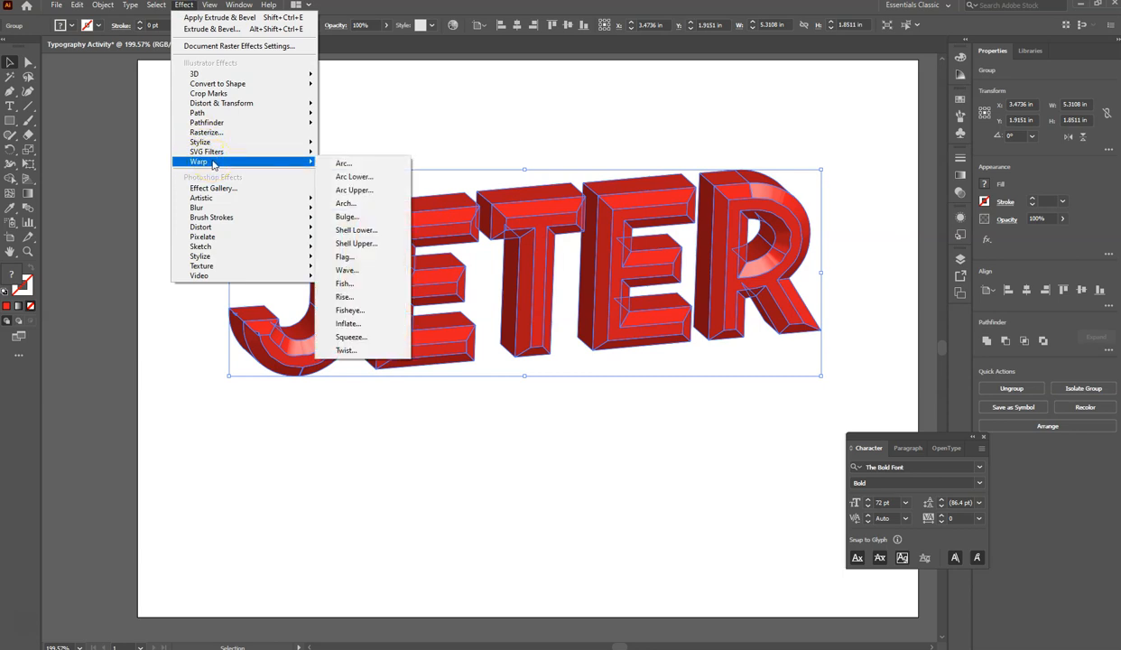
click(344, 163)
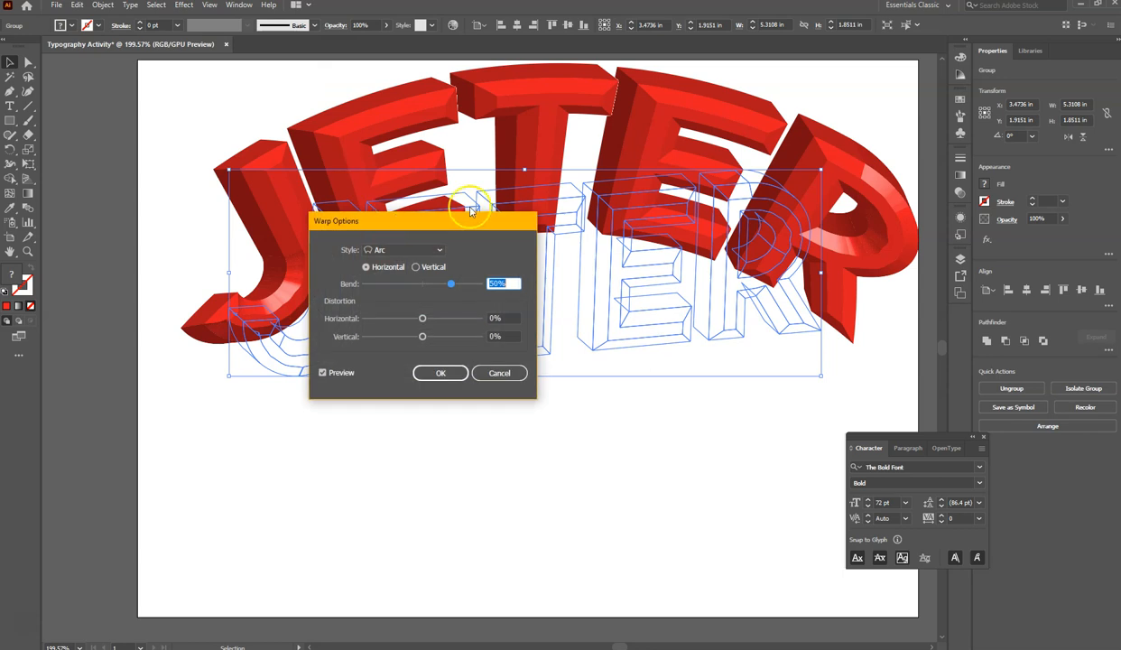
mouse_move(424, 318)
mouse_down()
mouse_move(402, 319)
mouse_move(411, 319)
mouse_up()
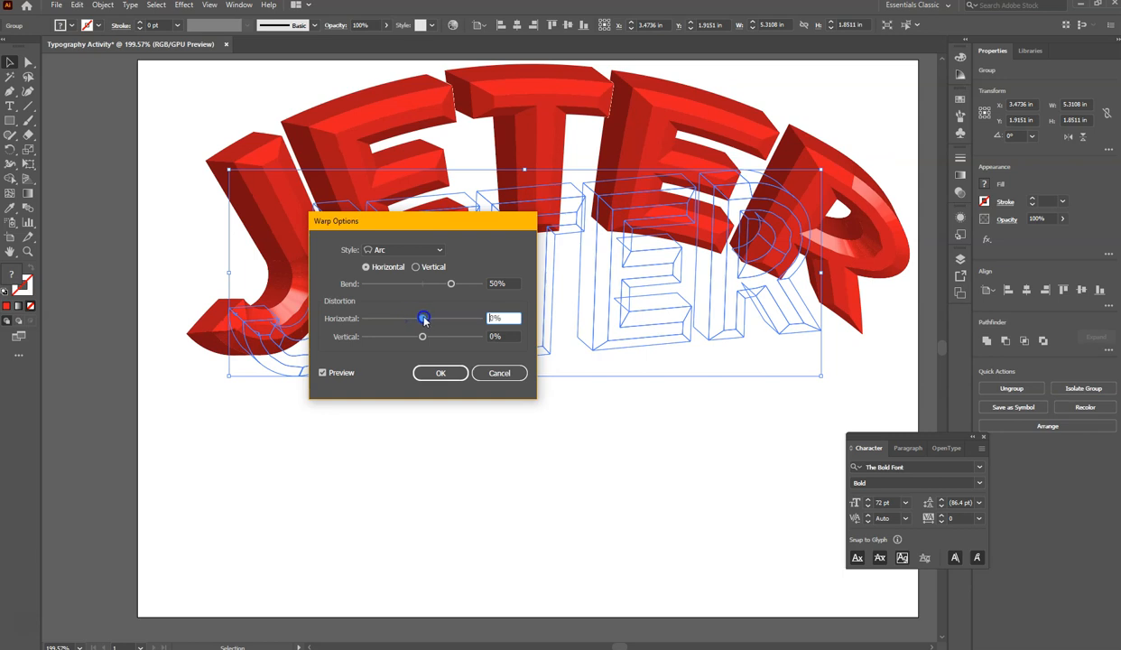
drag(451, 284, 442, 287)
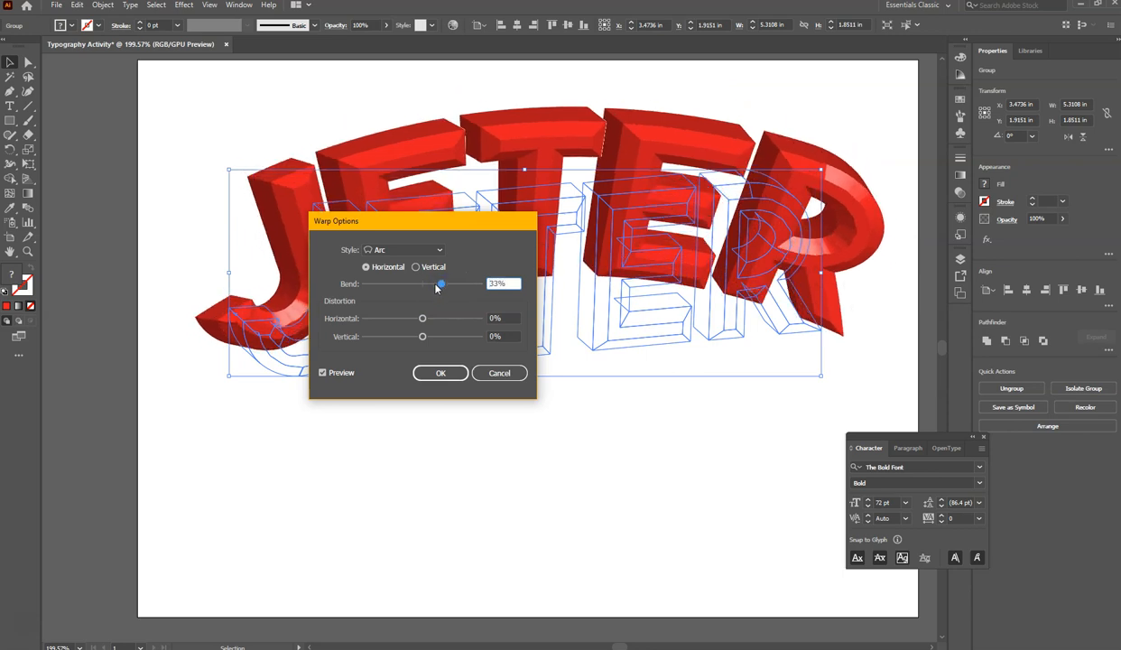
click(432, 373)
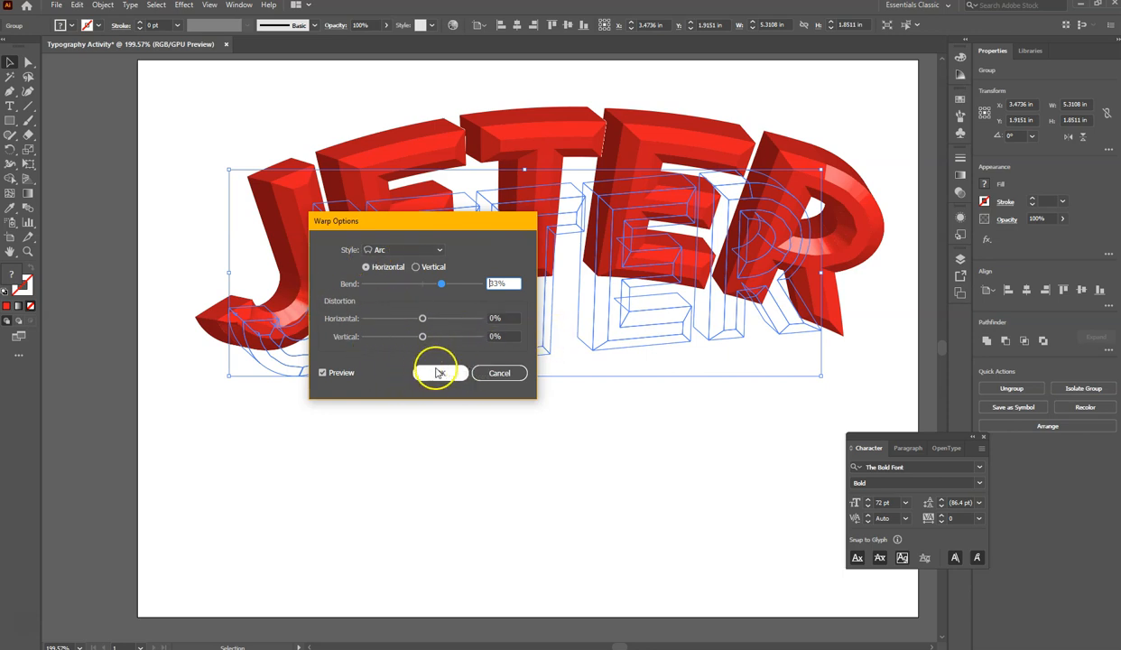
click(435, 375)
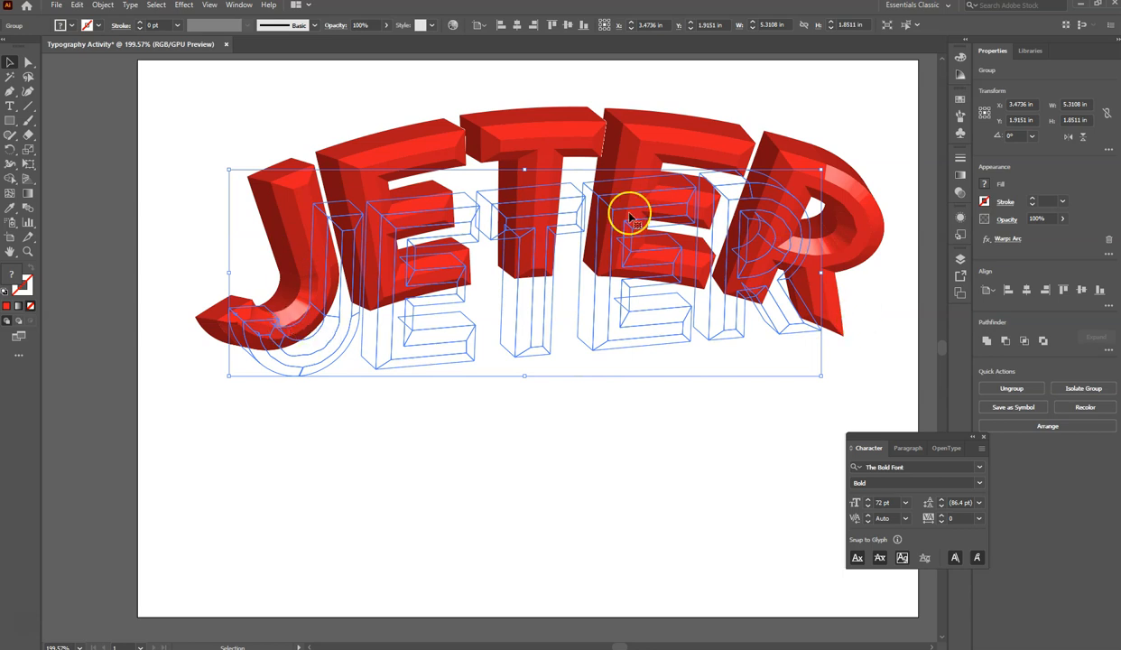
click(102, 5)
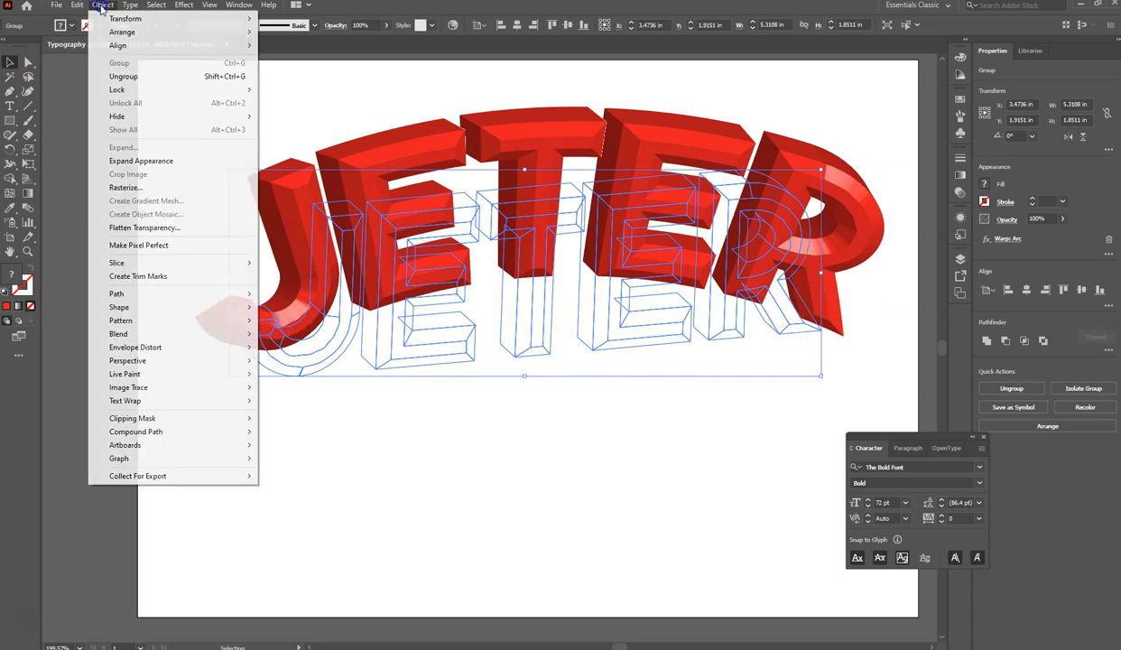
click(138, 162)
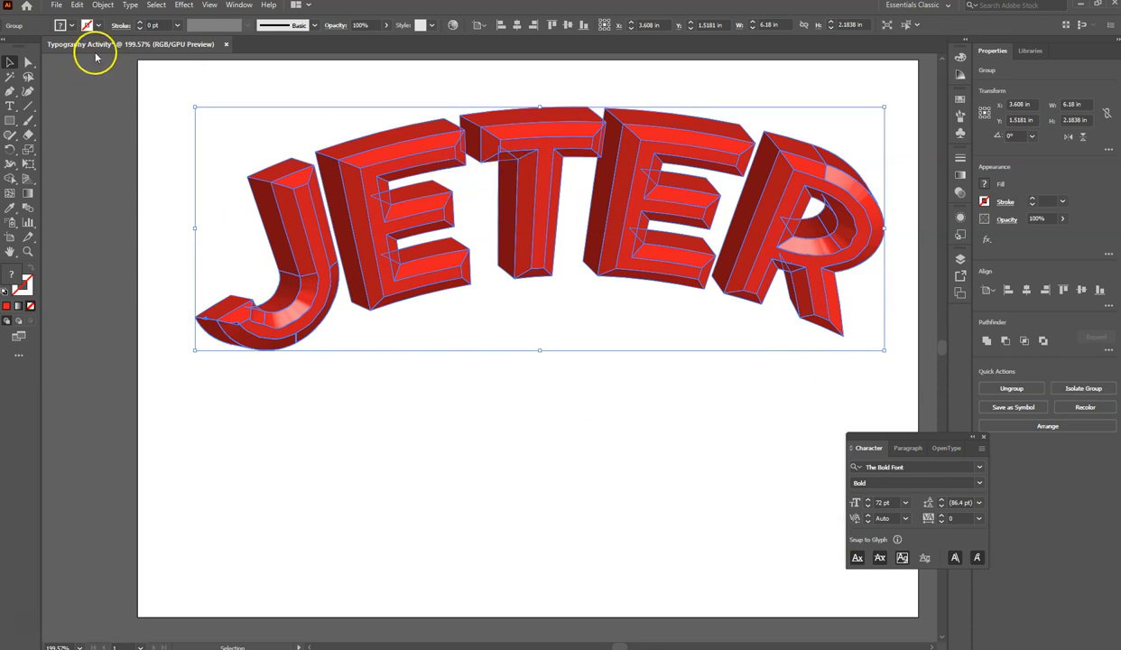
Start a Drop Shadow effect on the JETER group in Multiply mode and set its opacity to 70%
click(181, 5)
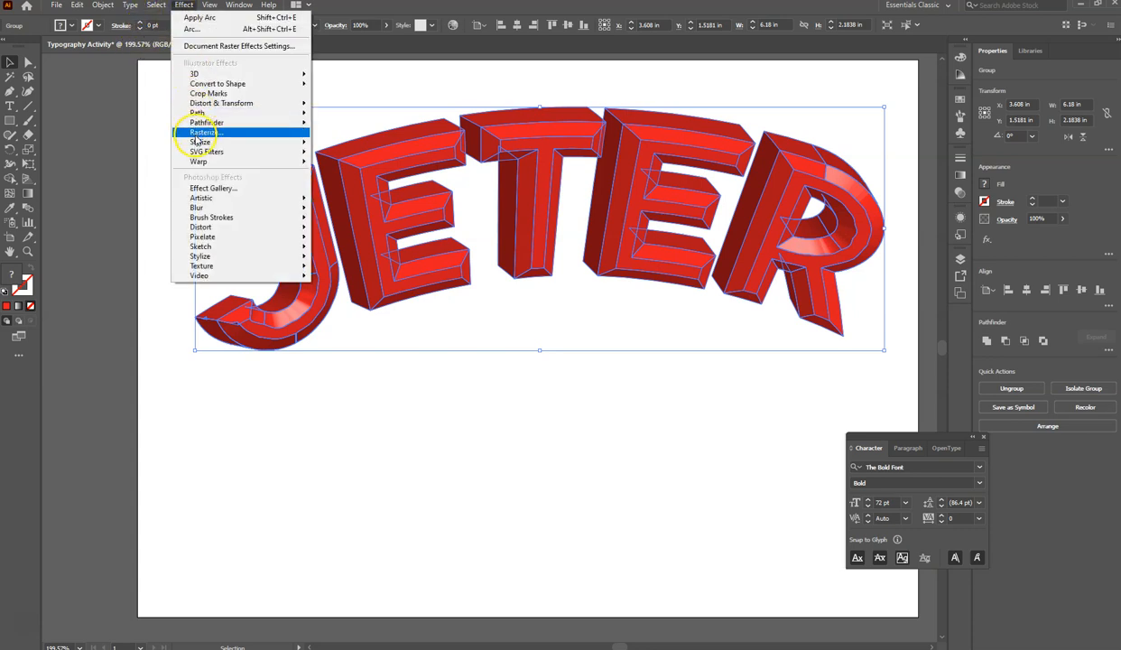
mouse_move(213, 142)
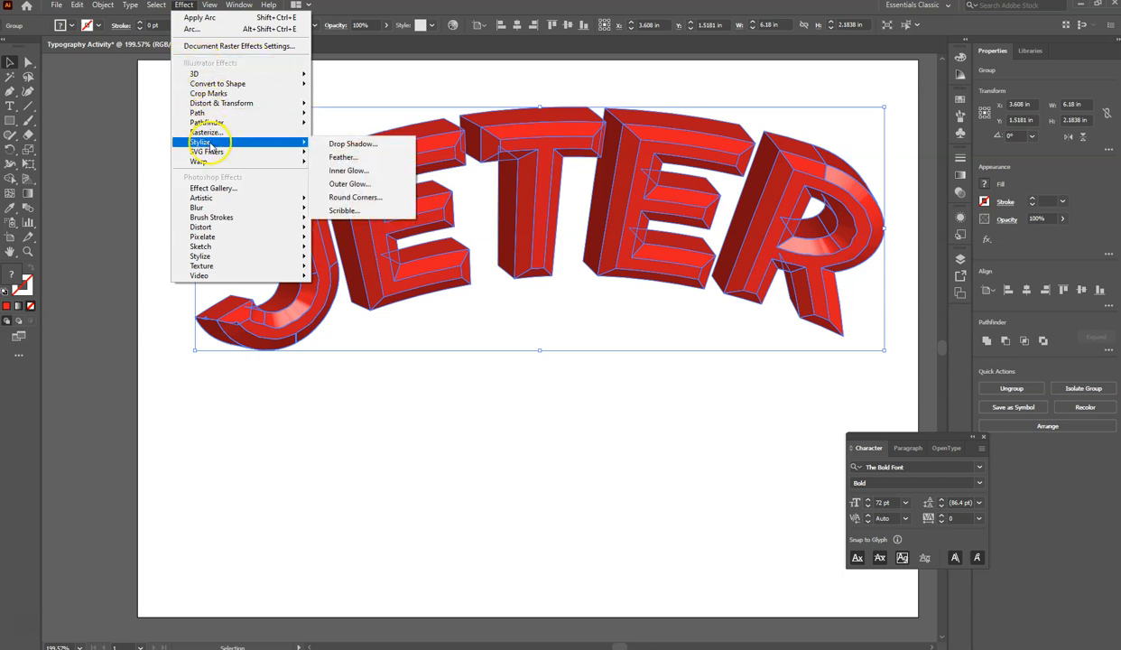
click(354, 144)
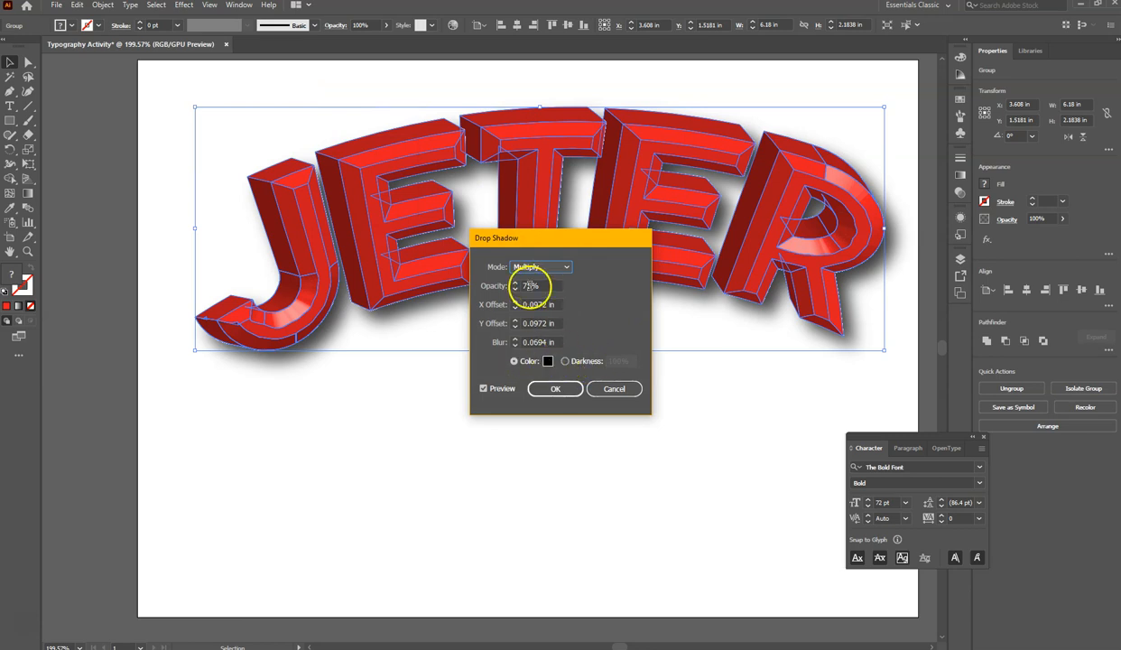
double_click(530, 286)
text(70)
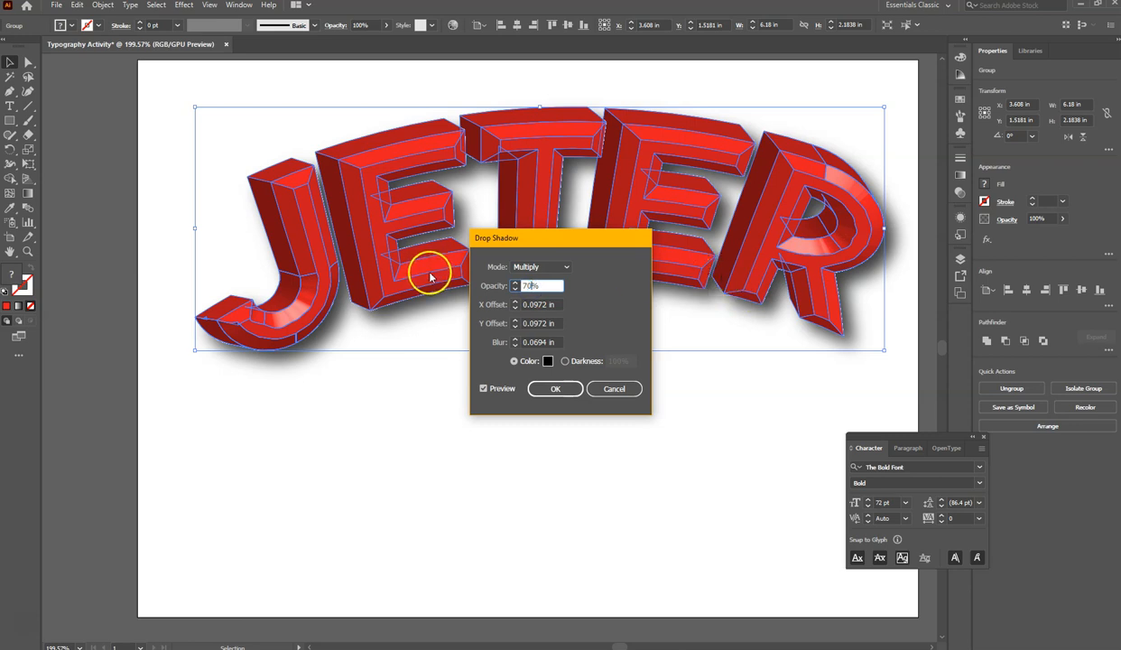
Set the shadow's X and Y offsets to 0.05 in, apply the effect and deselect the JETER group
click(542, 306)
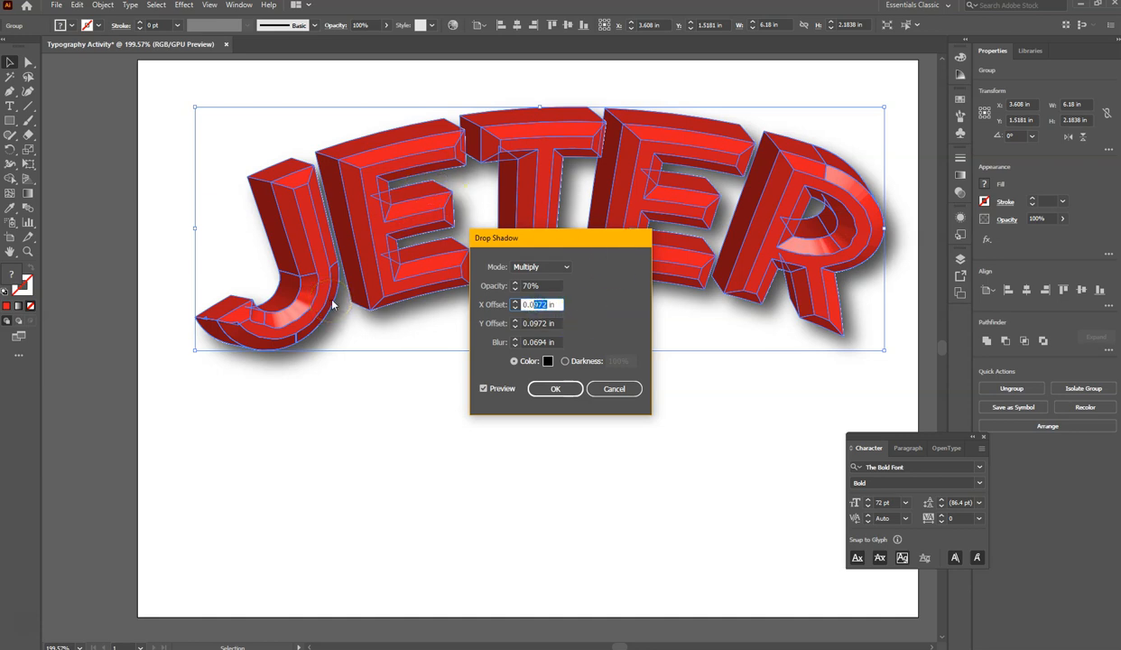
text(0.05)
click(548, 323)
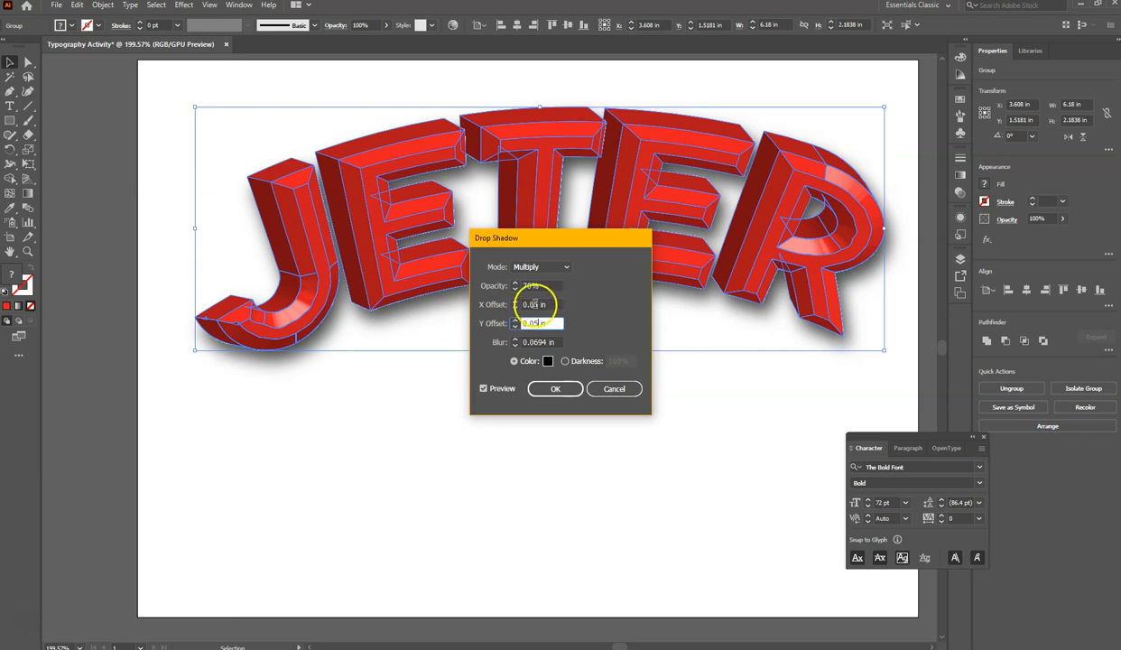
click(546, 306)
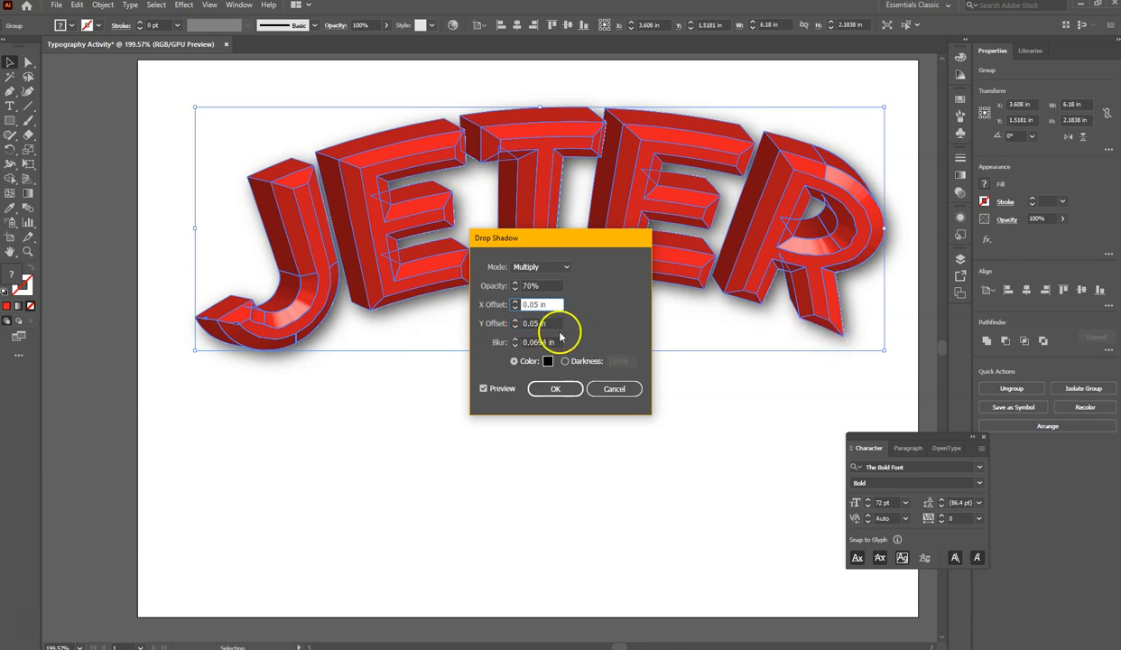
click(536, 342)
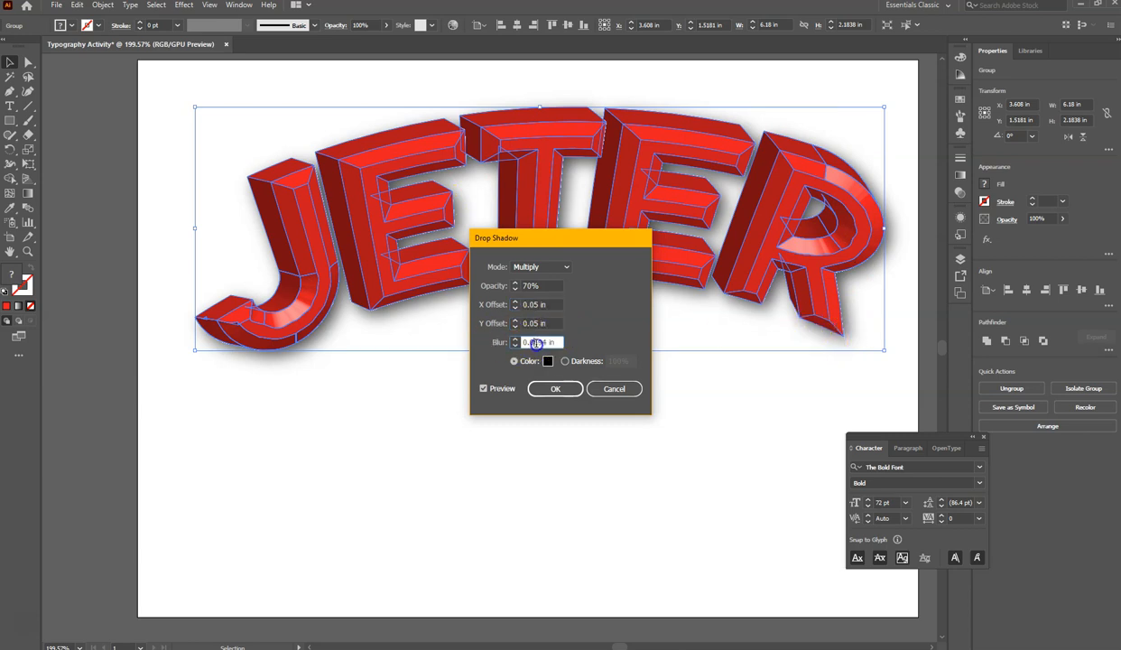
click(593, 325)
click(558, 389)
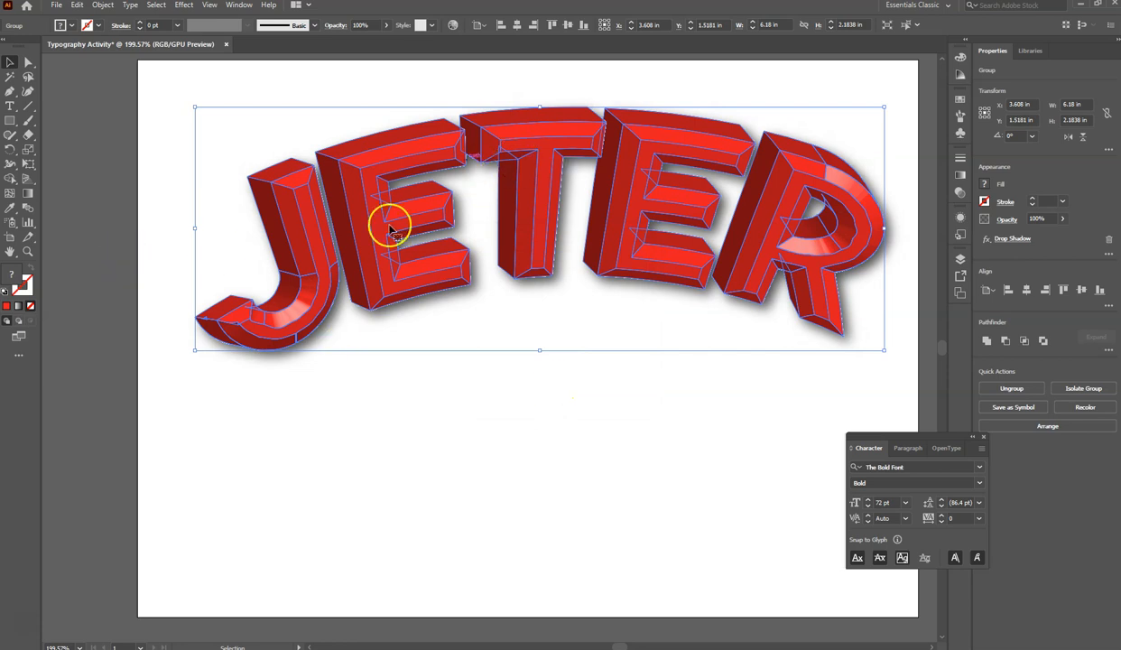
click(472, 443)
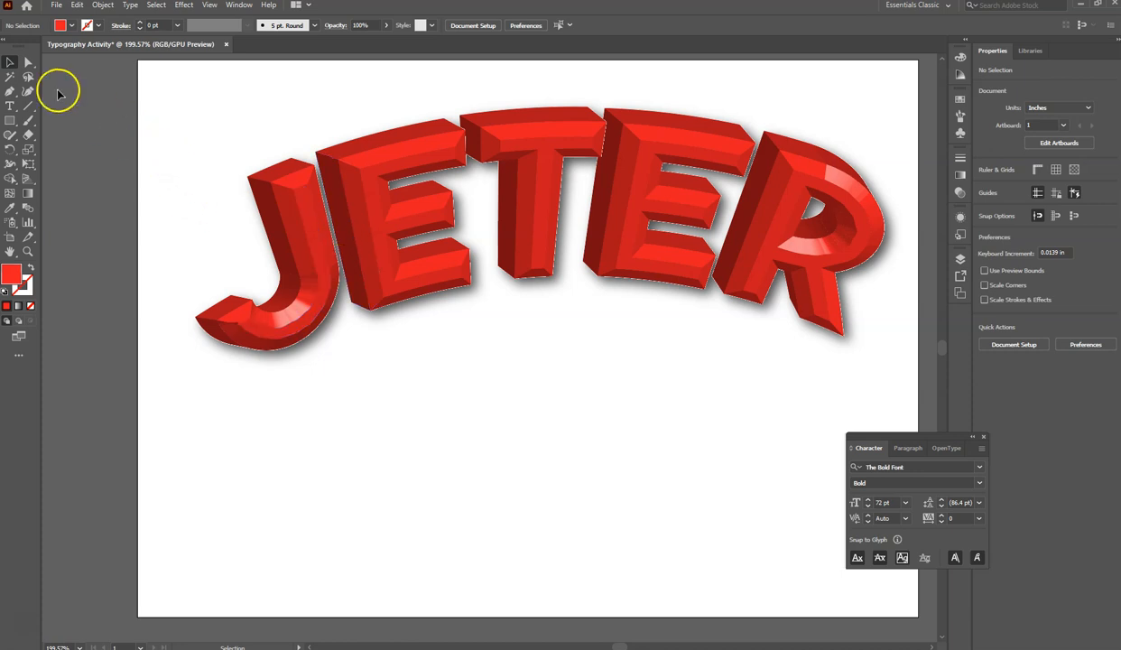
Save the document as Typography Activity in Adobe Illustrator (*.AI) format in the Documents folder, using the Illustrator 2020 version
click(56, 6)
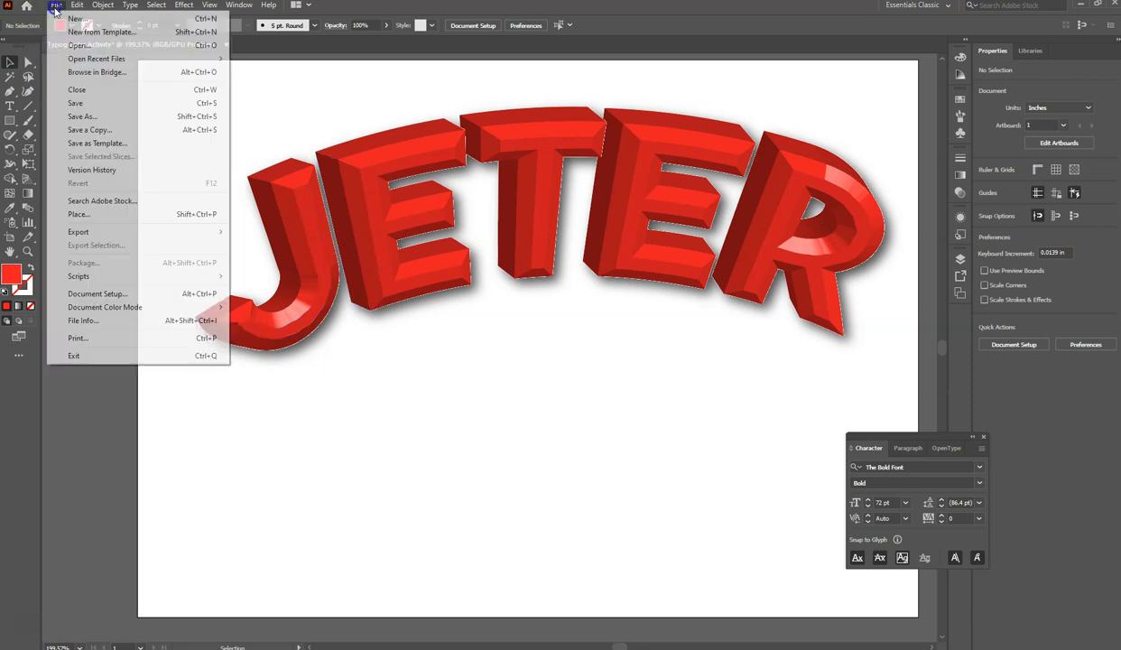
click(109, 118)
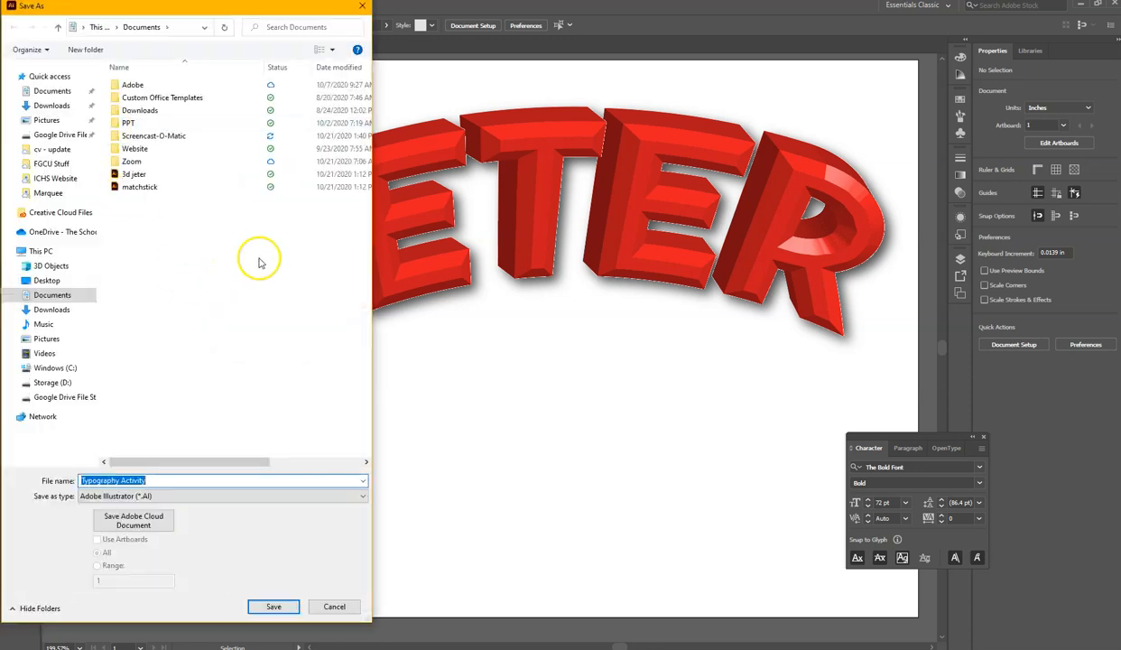
click(52, 91)
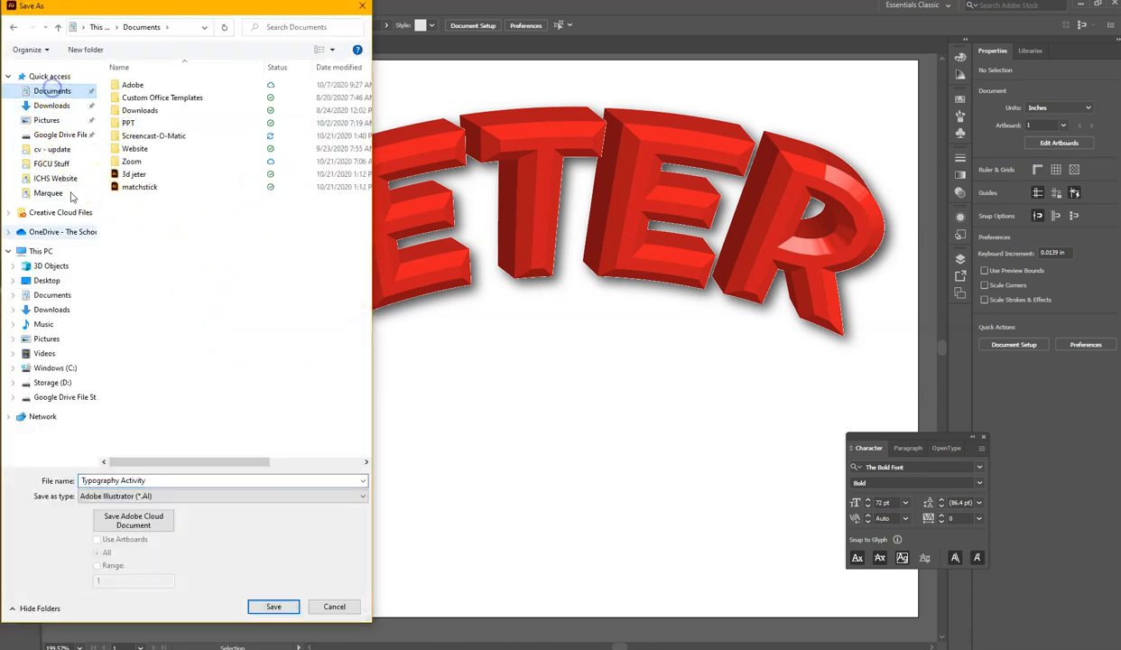
click(163, 480)
click(163, 480)
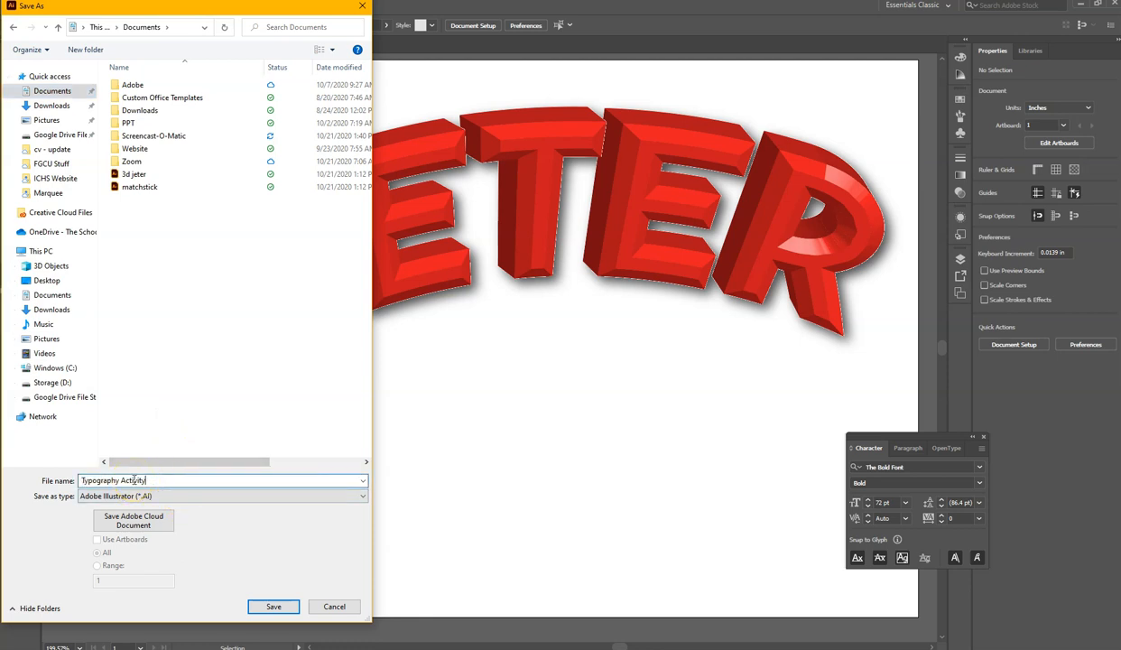
click(131, 498)
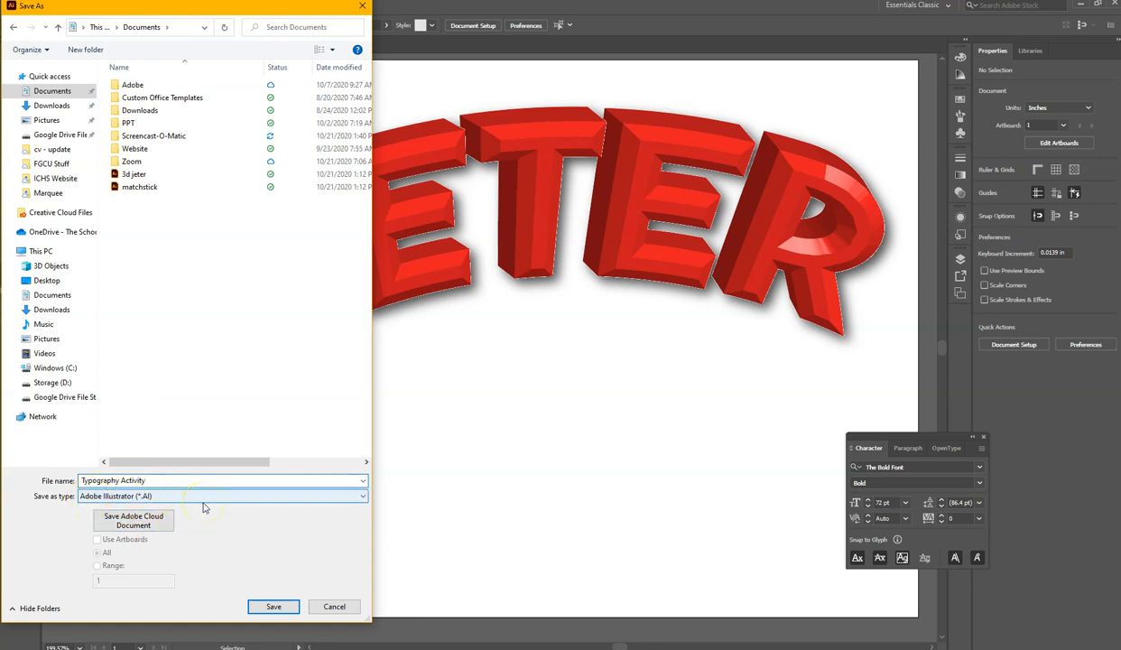
click(168, 480)
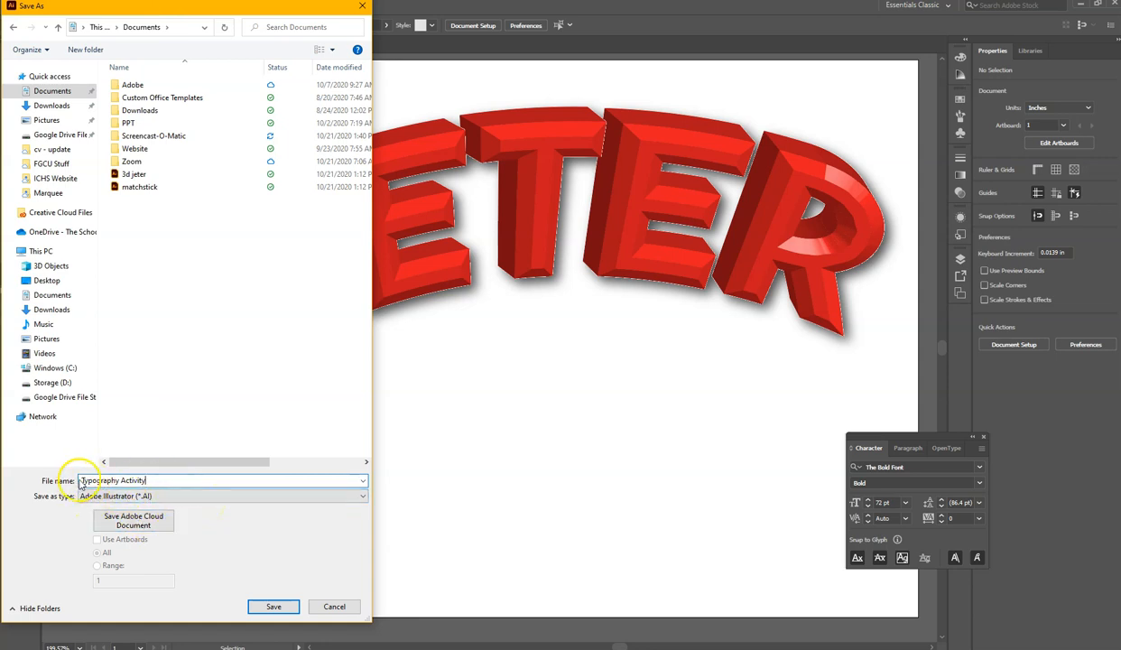
drag(80, 481, 169, 483)
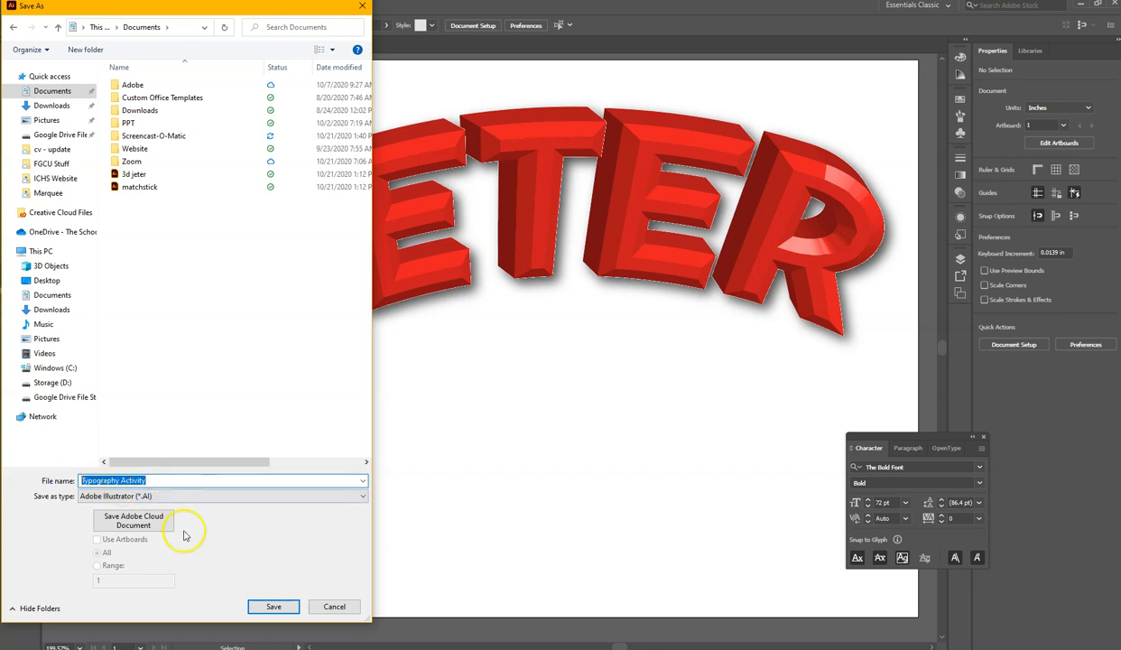
click(270, 607)
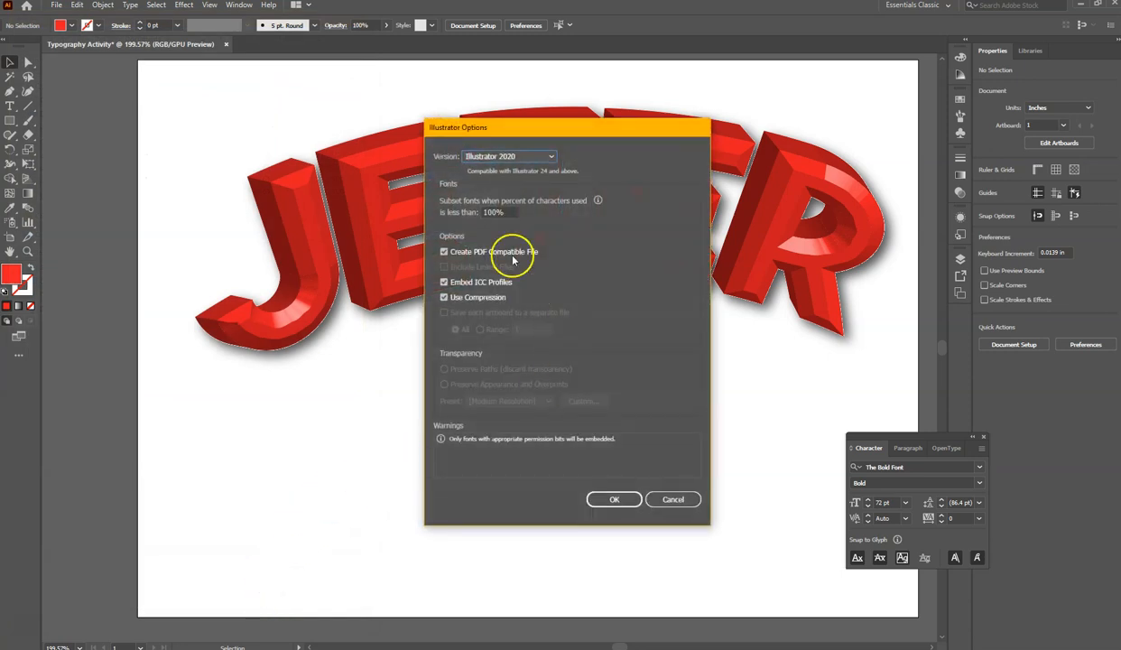
click(599, 502)
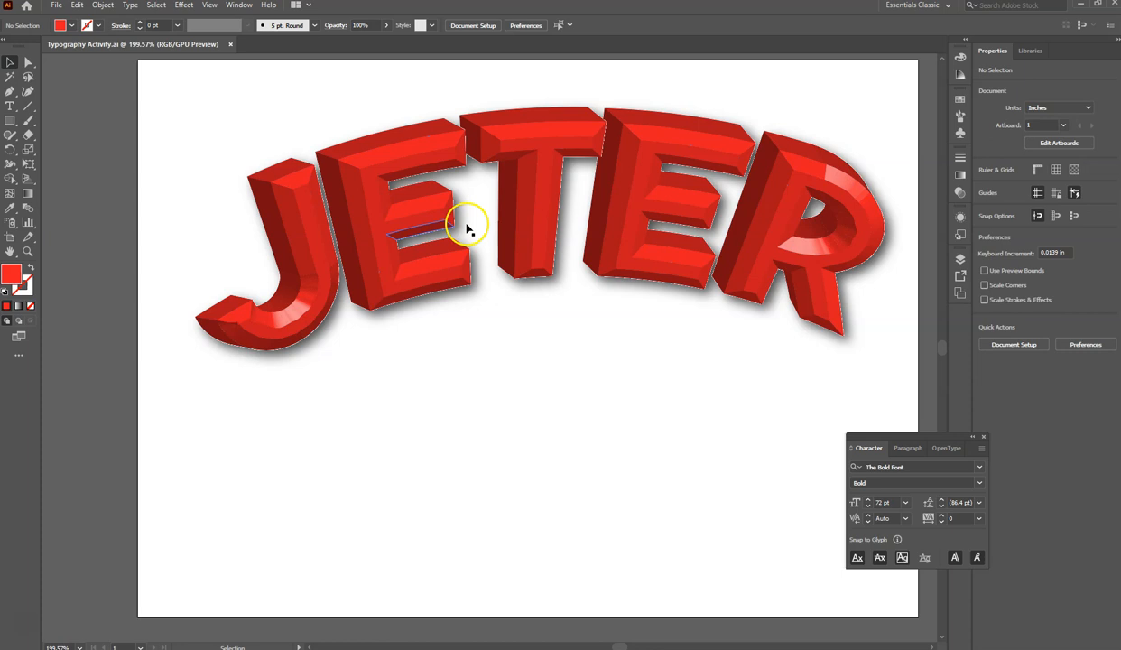
Move the JETER group straight down on the artboard to about Y 2.16 in
drag(540, 235, 540, 307)
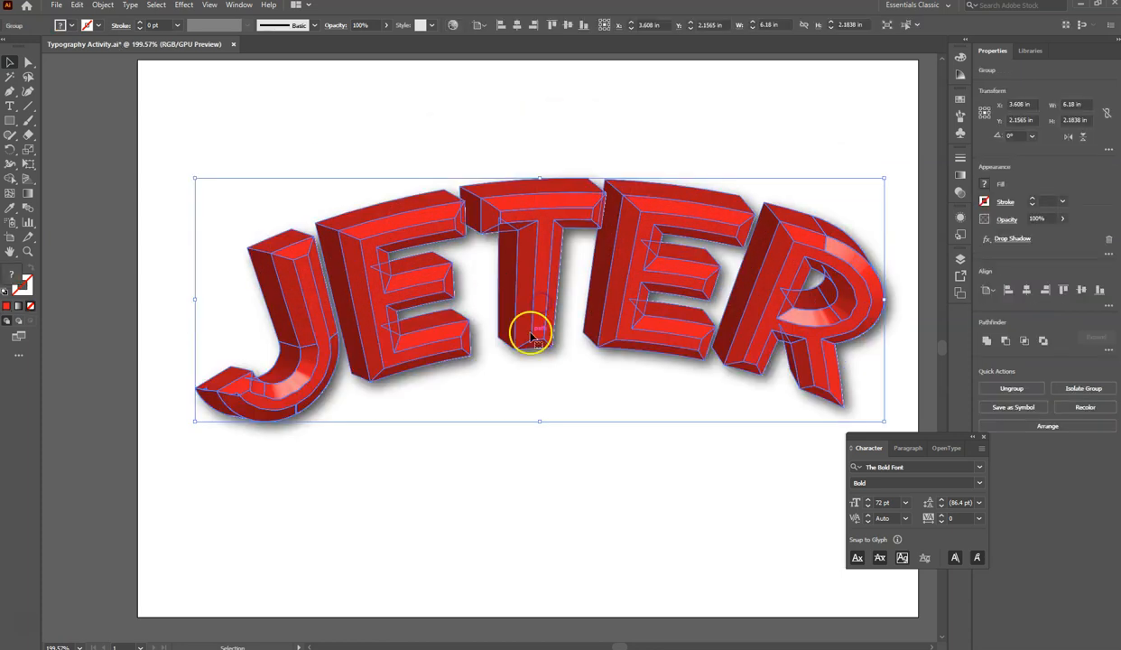